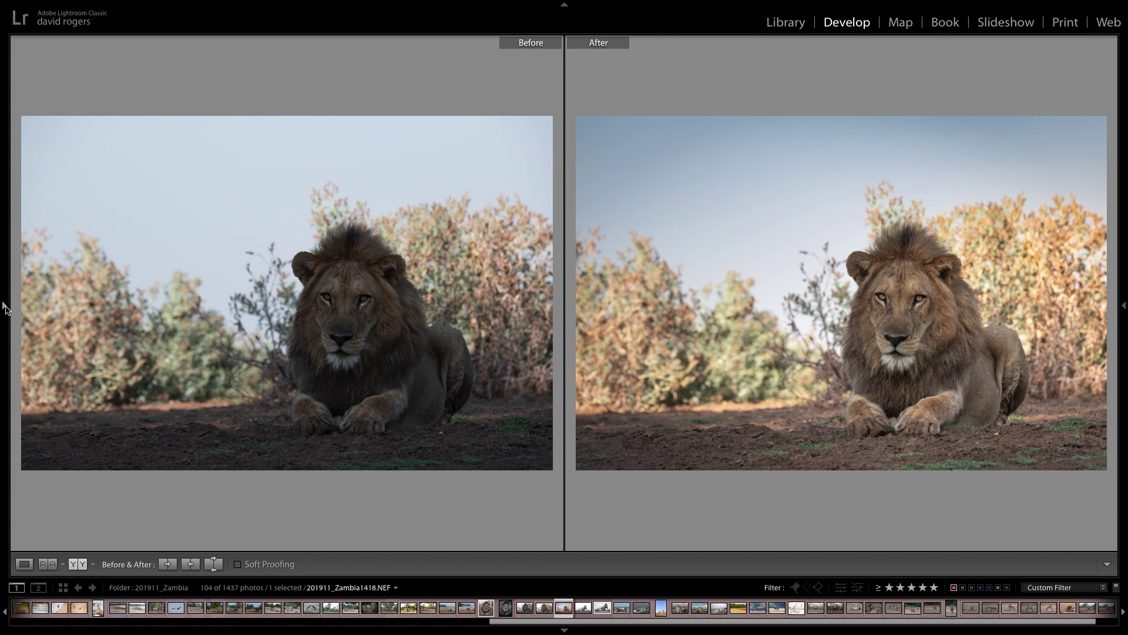
Leave the before/after comparison and return the lion photo to its original Import history state
key(y)
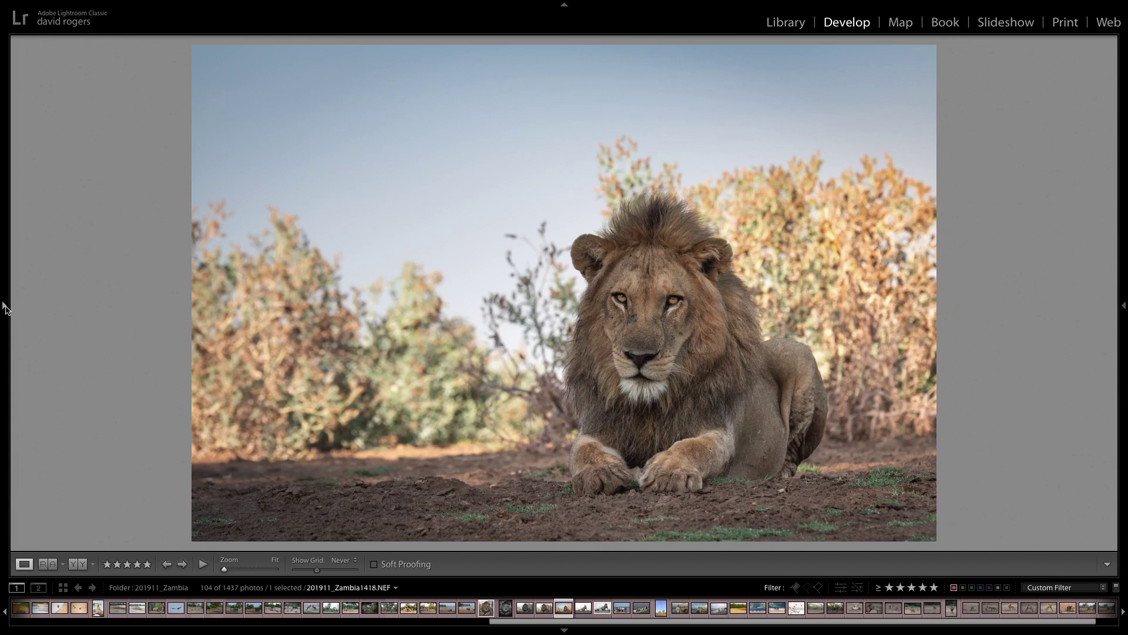
click(4, 309)
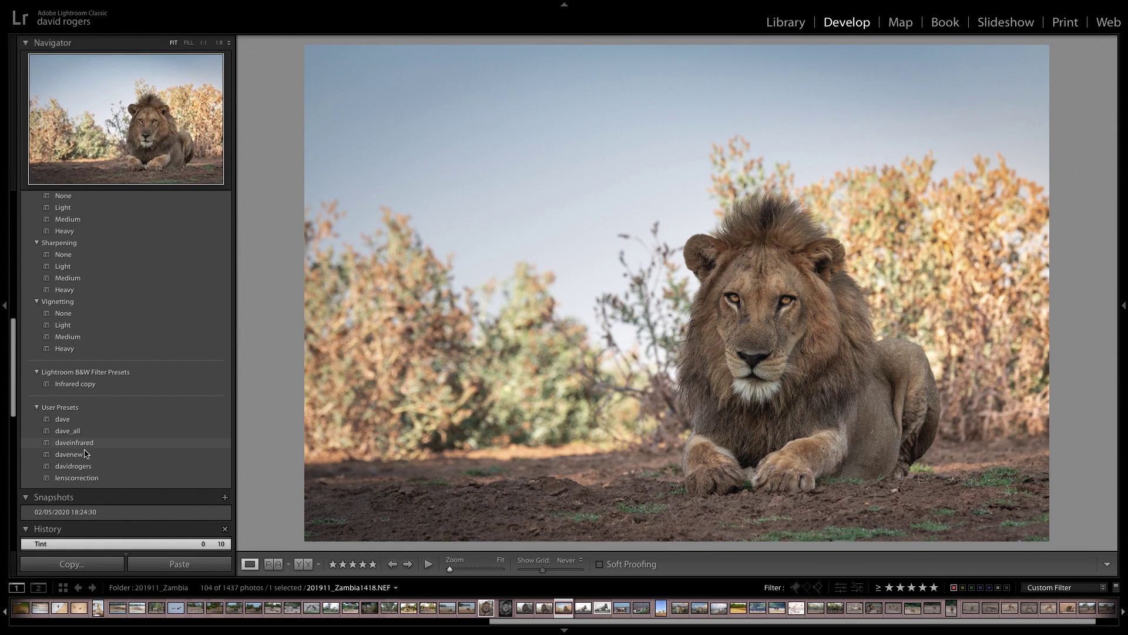
scroll(86, 454, down, 5)
scroll(85, 453, down, 4)
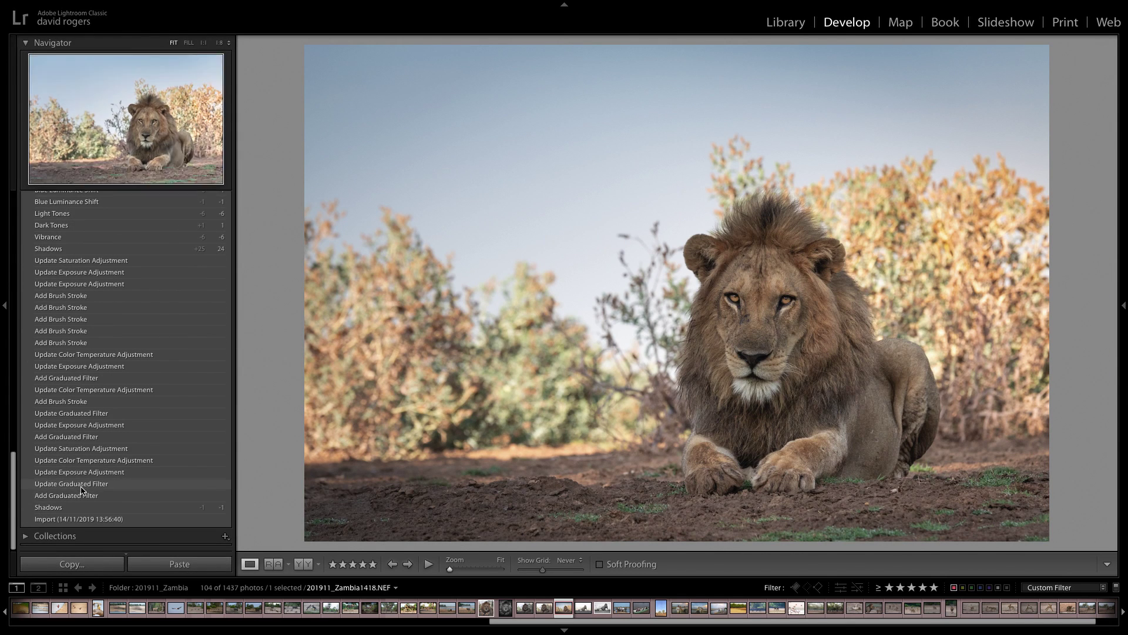
click(68, 520)
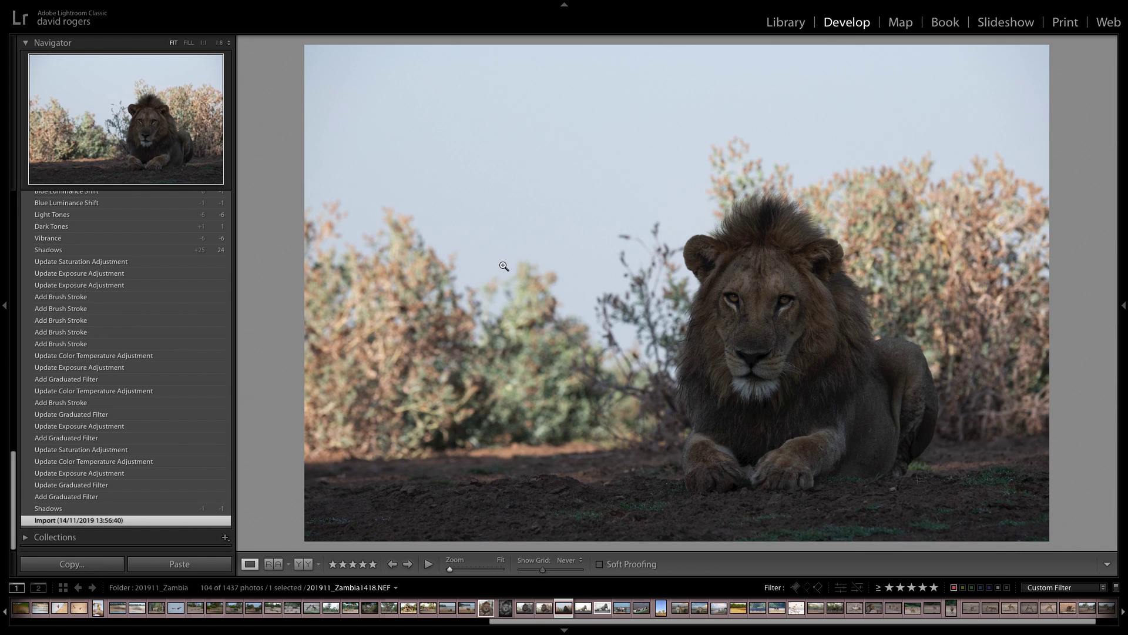
click(4, 306)
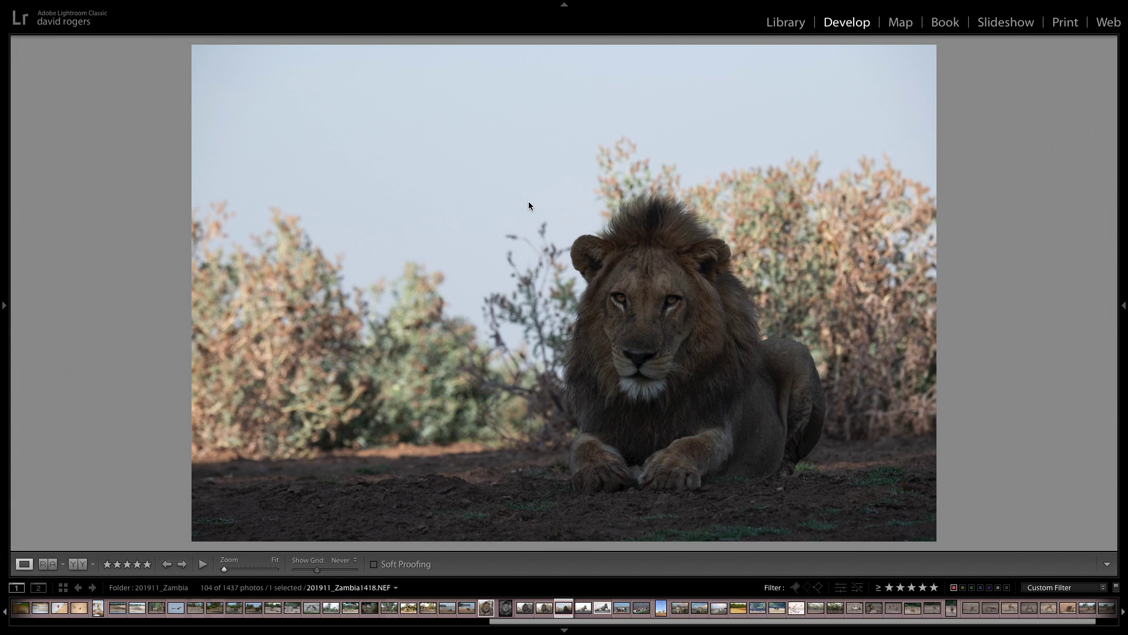
Set the whole photo's exposure to −0.10 in the Basic adjustments
key(F8)
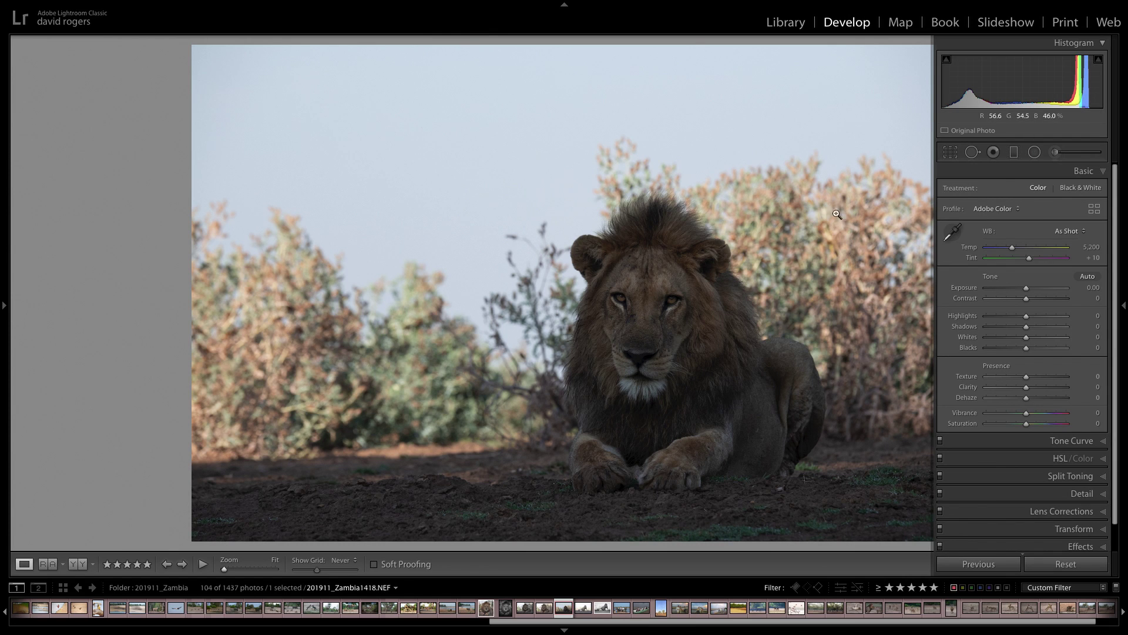
mouse_move(1026, 287)
mouse_down()
mouse_move(1036, 293)
mouse_move(1026, 292)
mouse_up()
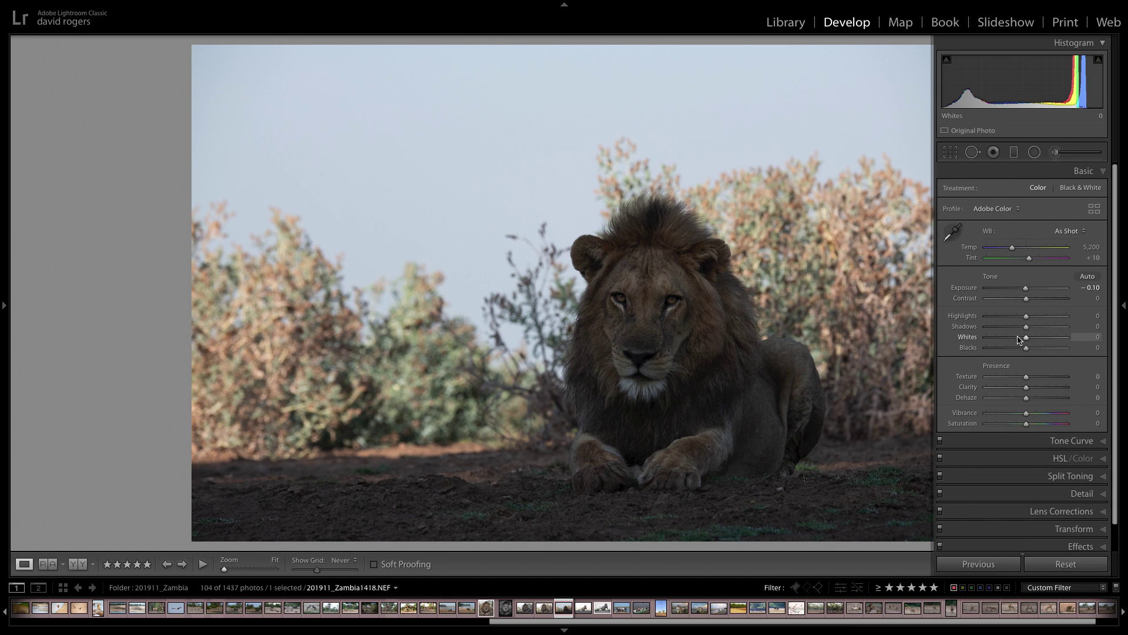
mouse_move(1025, 329)
mouse_down()
mouse_move(1069, 329)
mouse_move(1028, 331)
mouse_up()
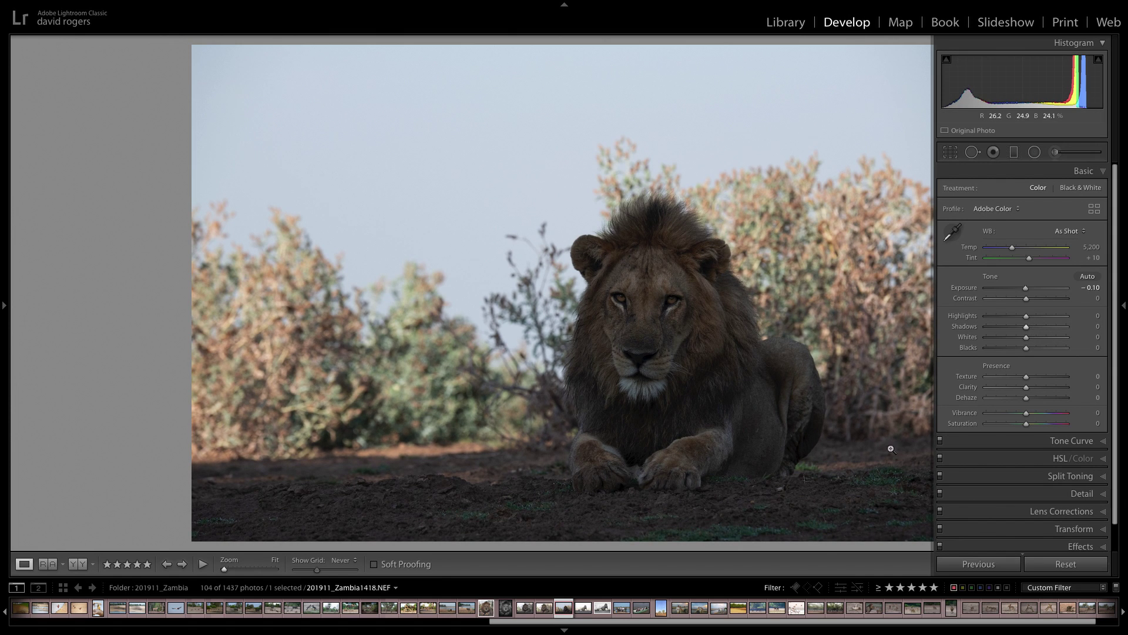
Add a diagonal graduated filter from the photo's bottom-right corner toward its upper left, and shift its centre above the lion's head
click(1014, 155)
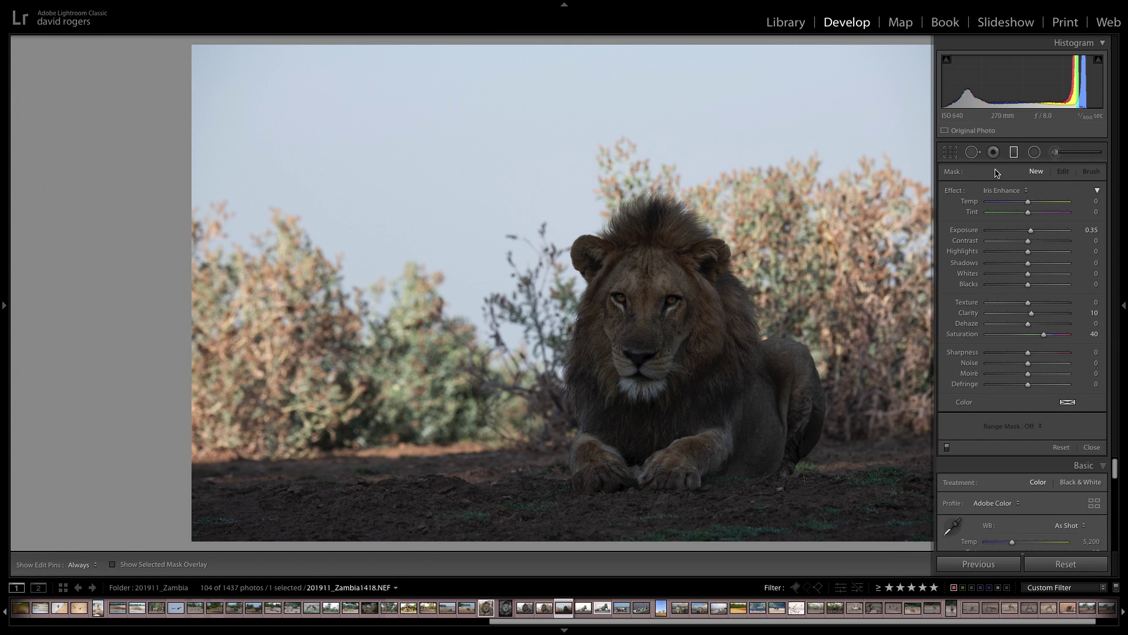
click(1013, 155)
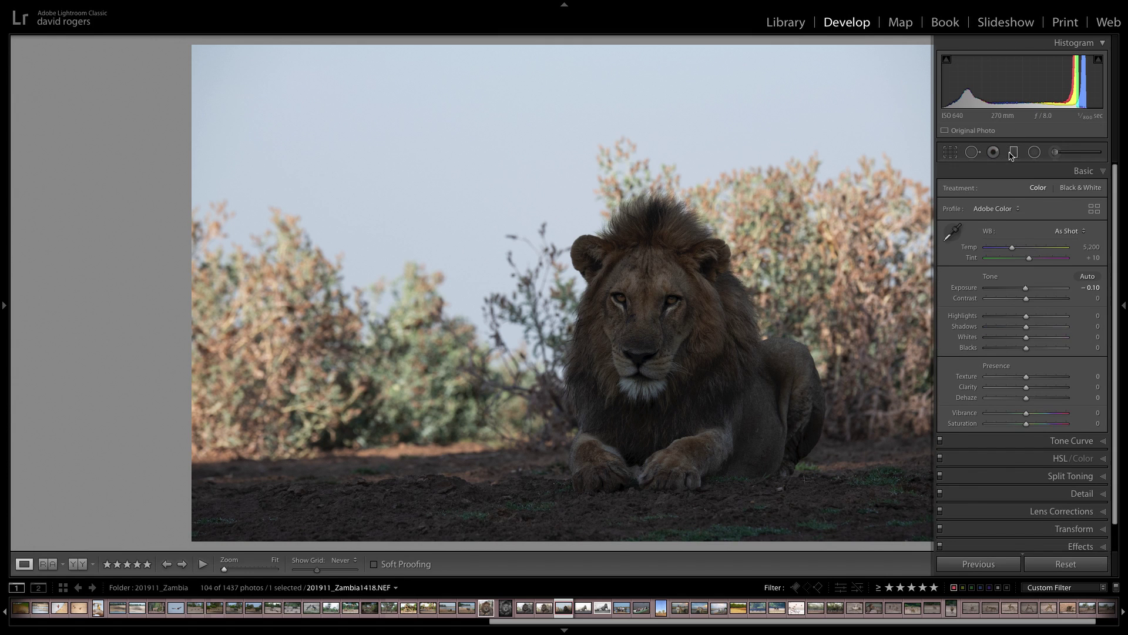
click(1014, 154)
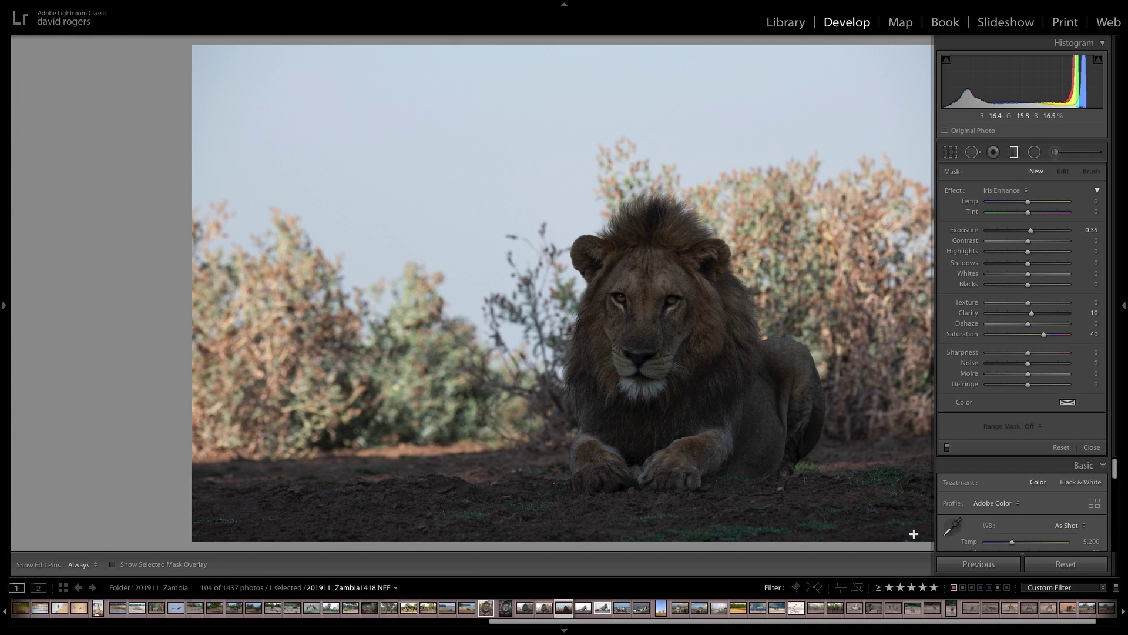
drag(918, 538, 573, 6)
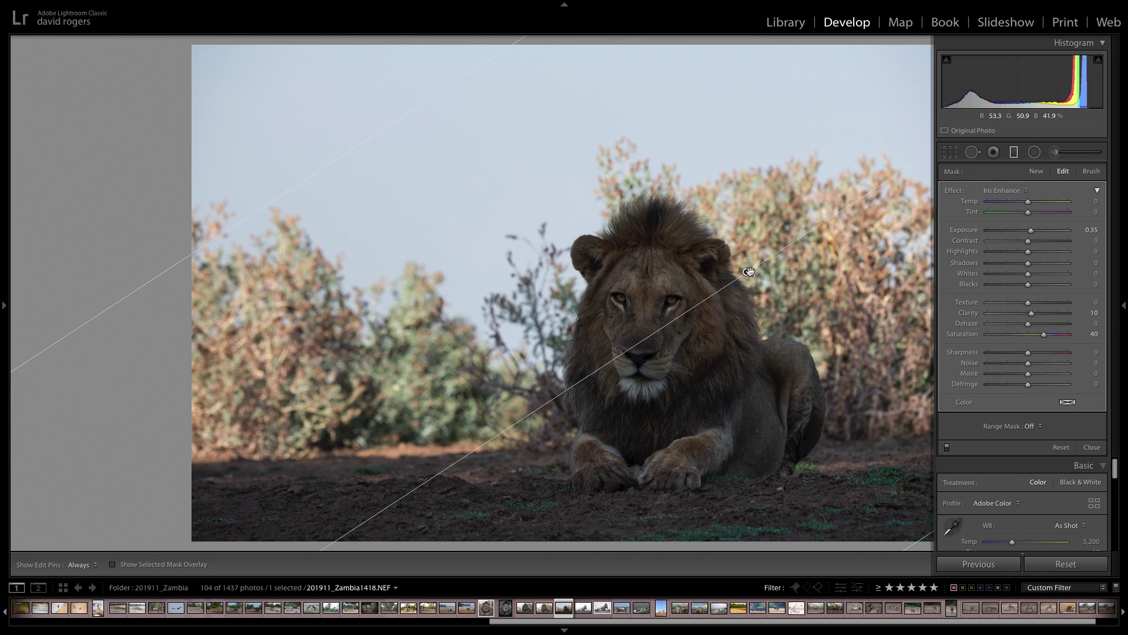
drag(748, 272, 688, 175)
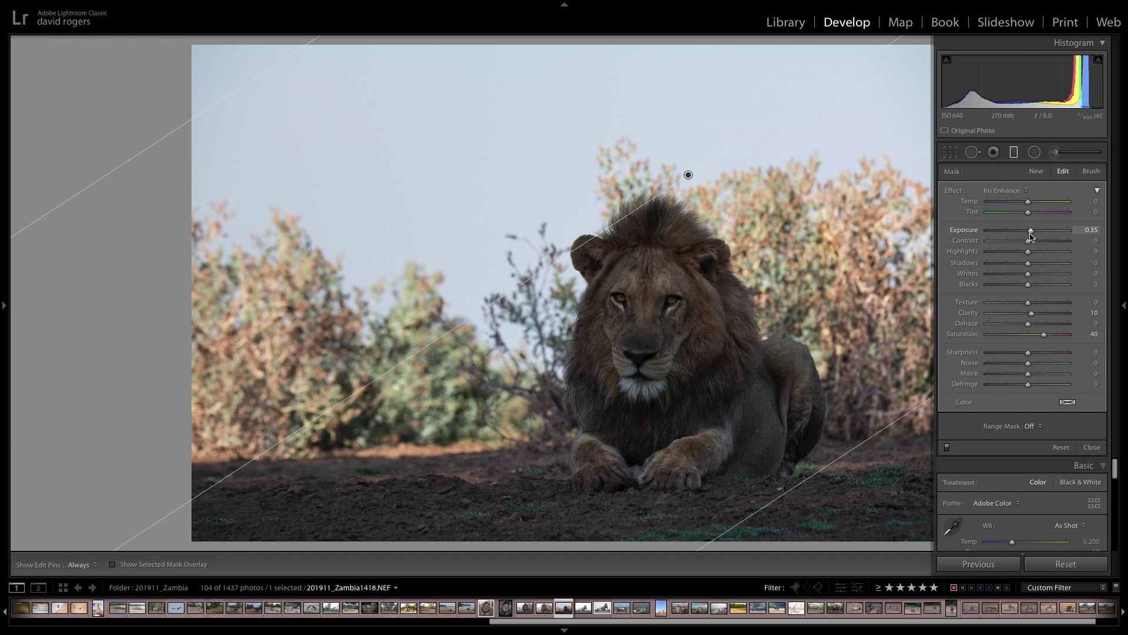
Set the diagonal filter's exposure to 1.41, temperature to 11 and saturation to 7, moving its centre slightly higher
drag(1031, 237, 1043, 232)
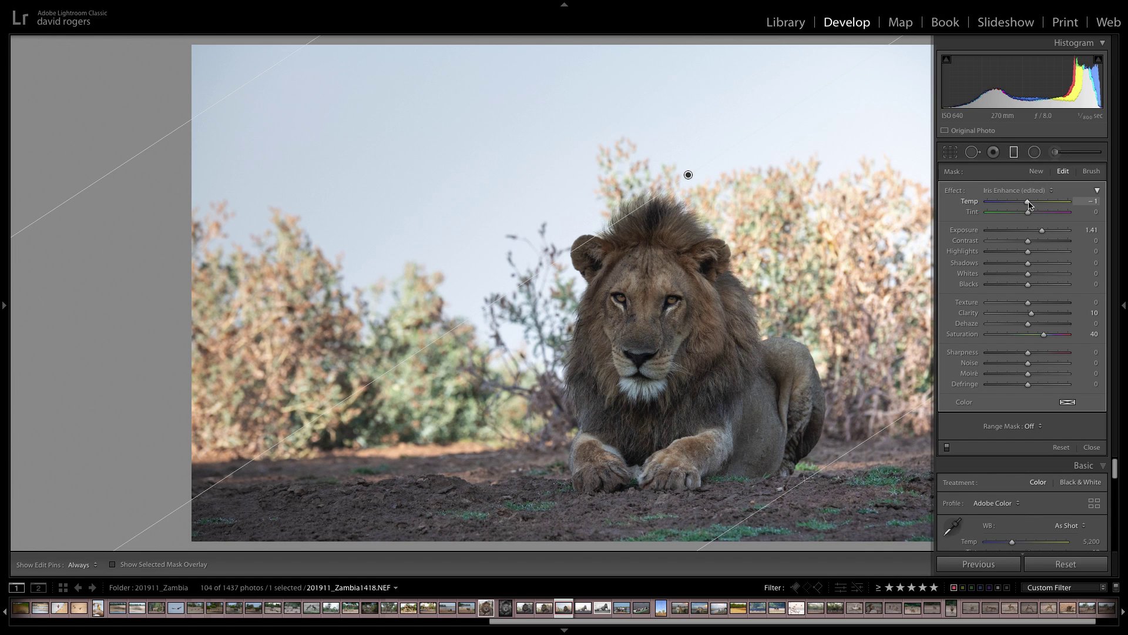
drag(1029, 204, 1030, 204)
drag(1028, 204, 1034, 205)
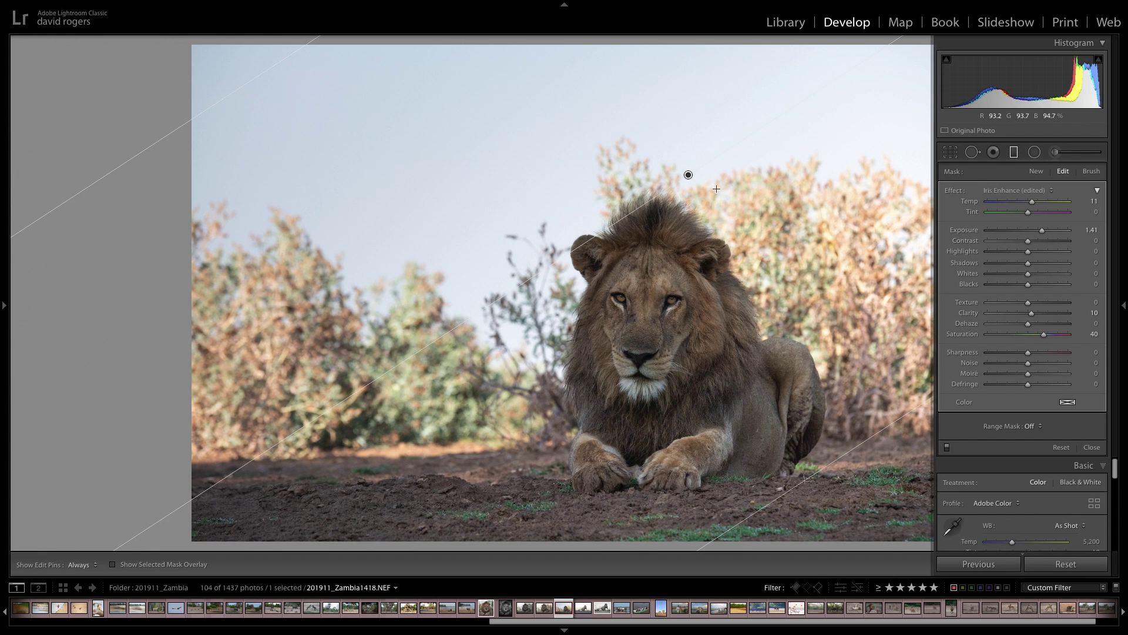
drag(690, 177, 695, 157)
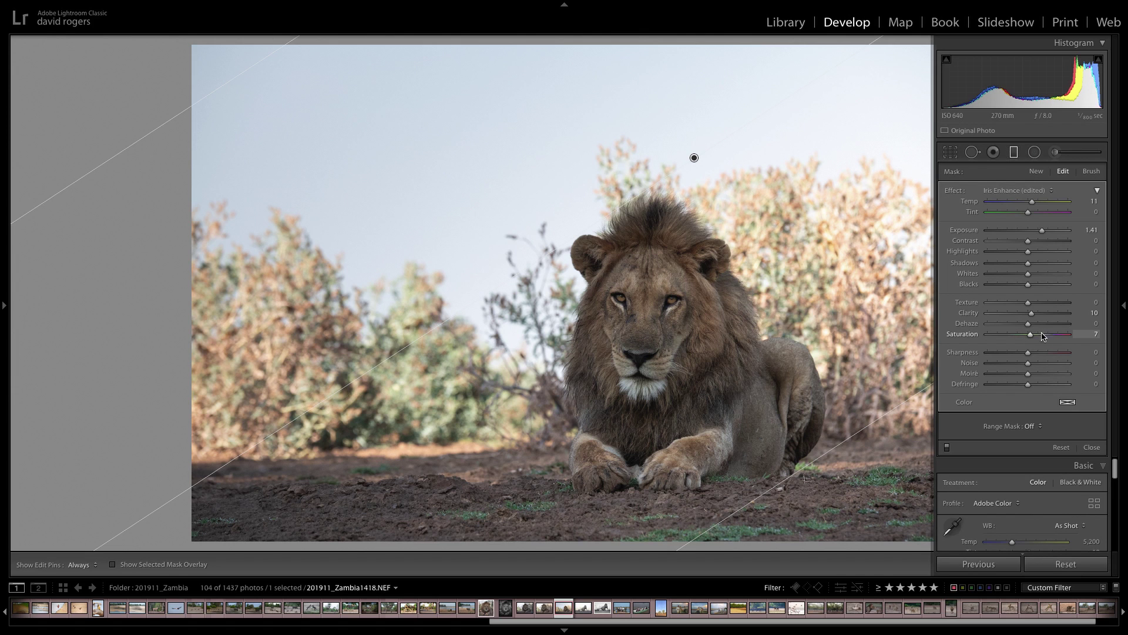
drag(1043, 334, 1031, 335)
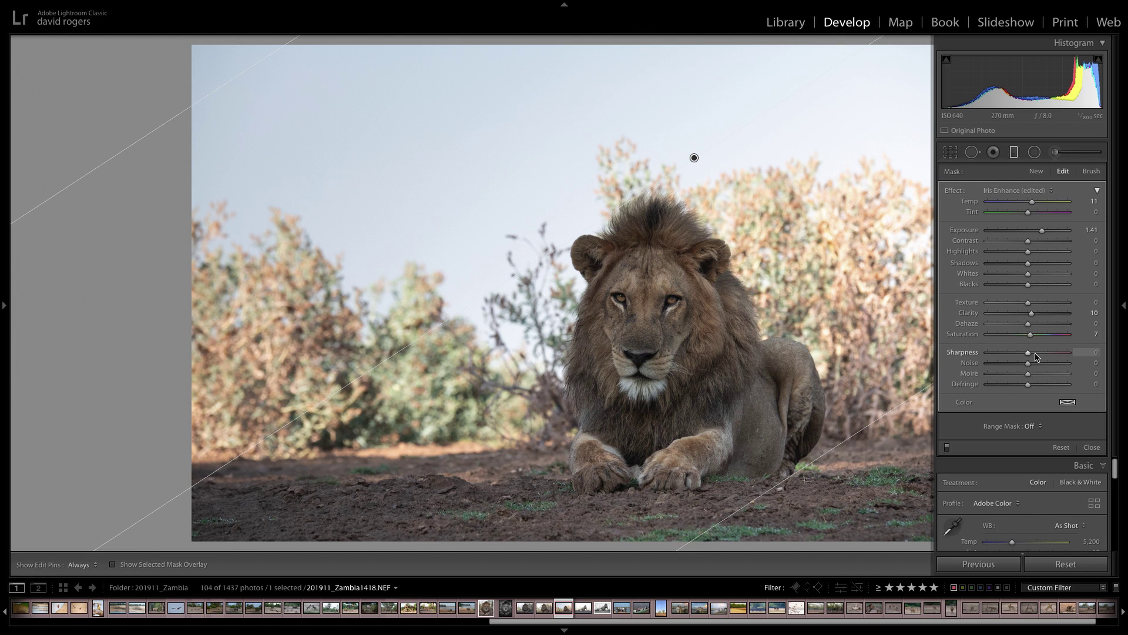
click(1091, 448)
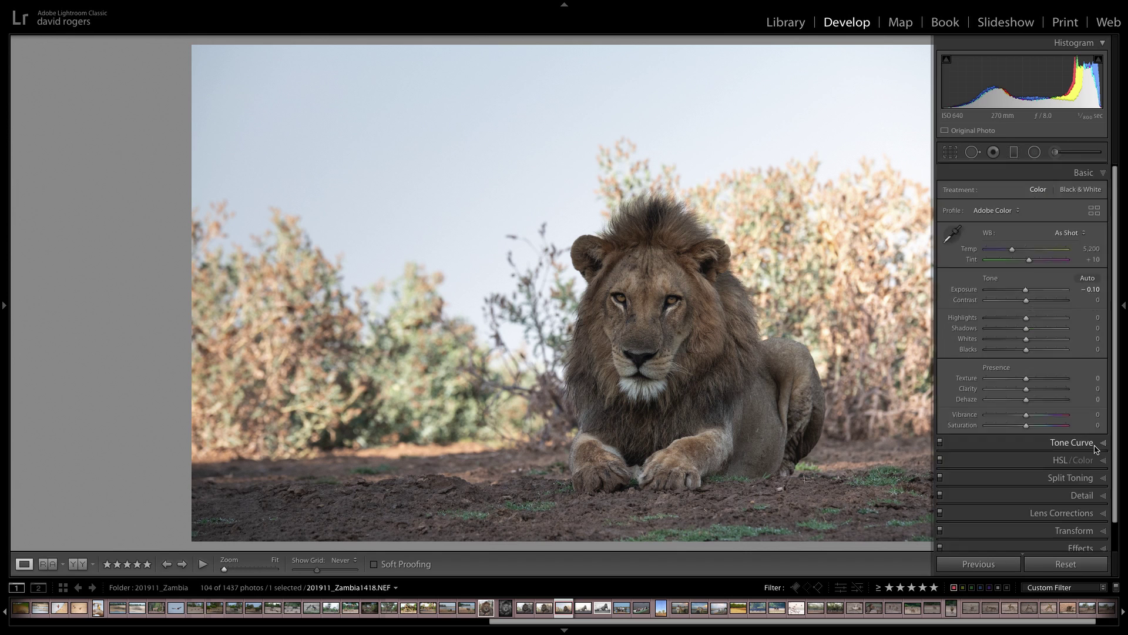
Add a second graduated filter from the top of the sky down to the lion's chest with exposure −0.59
click(1015, 153)
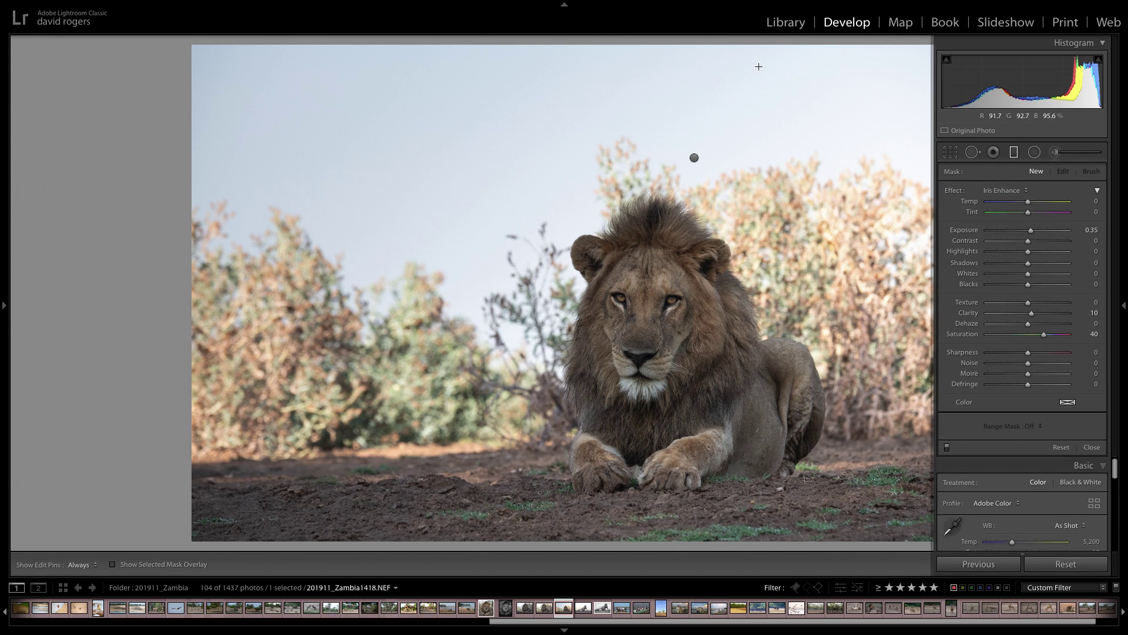
drag(728, 43, 756, 418)
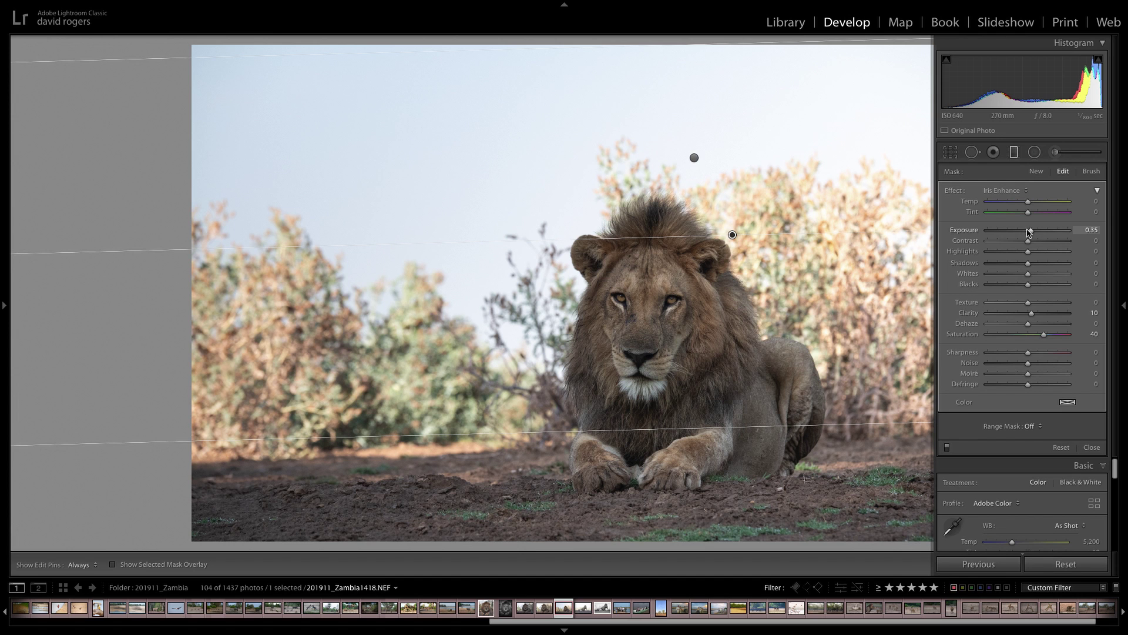
mouse_move(1028, 231)
mouse_down()
mouse_move(1005, 231)
mouse_move(1021, 231)
mouse_up()
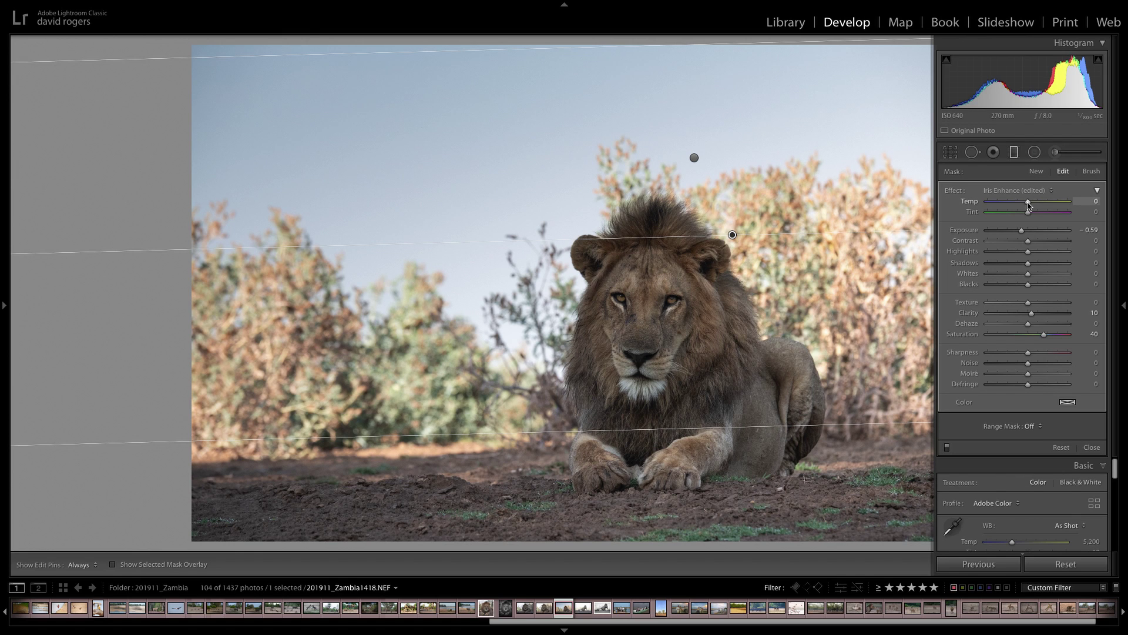
Level the sky filter horizontally and set its temperature to −2 and saturation to 6
drag(1028, 204, 1029, 204)
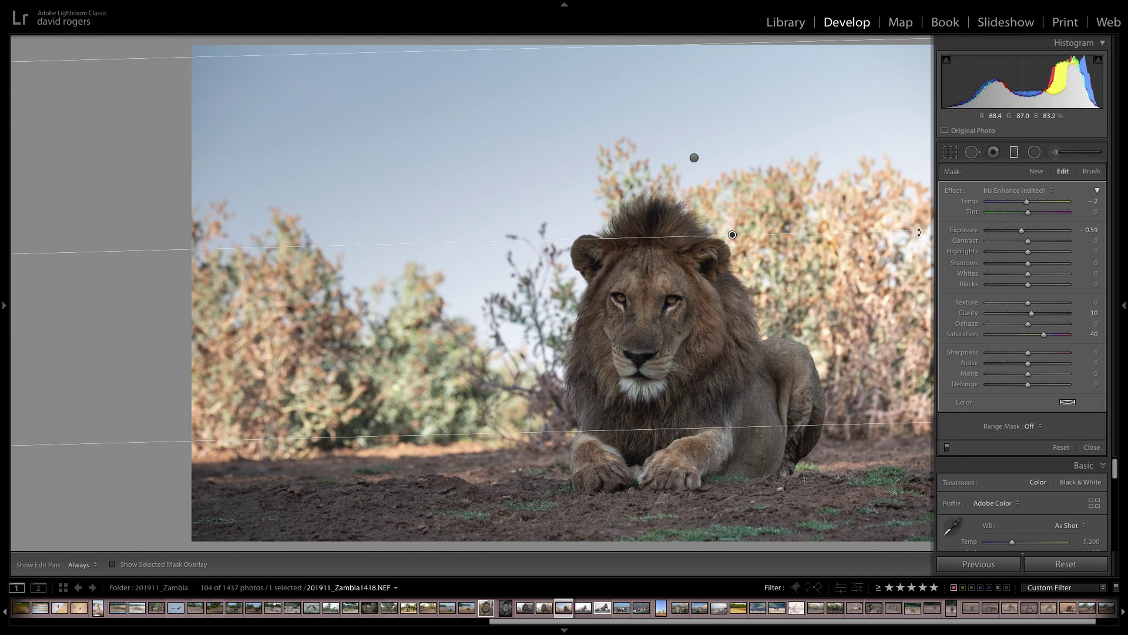
drag(919, 232, 925, 236)
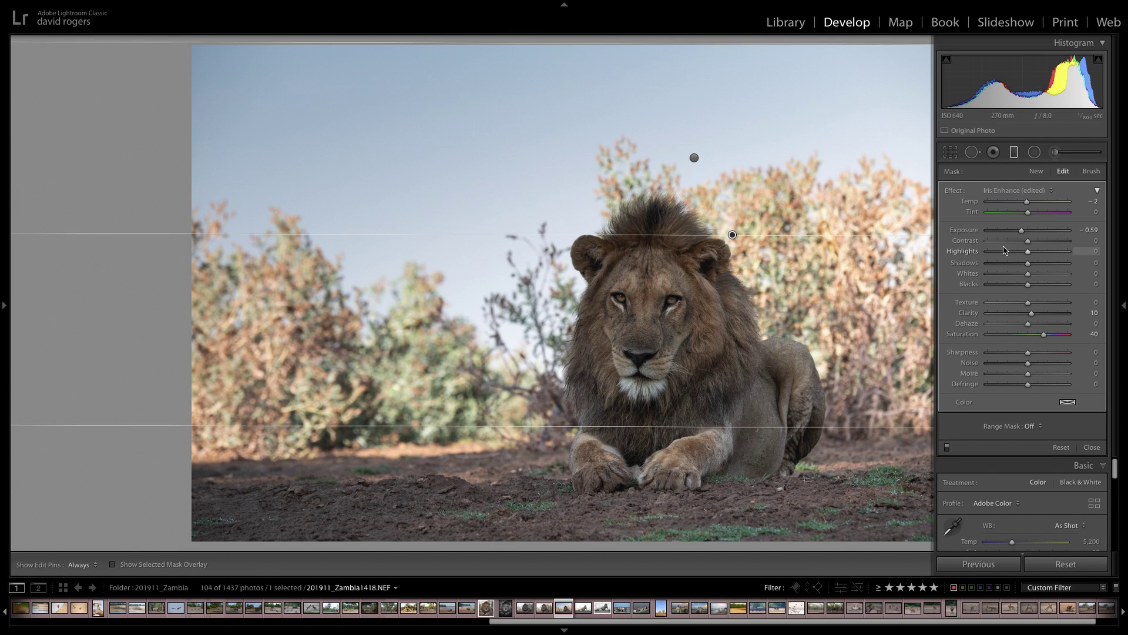
drag(1043, 334, 1030, 334)
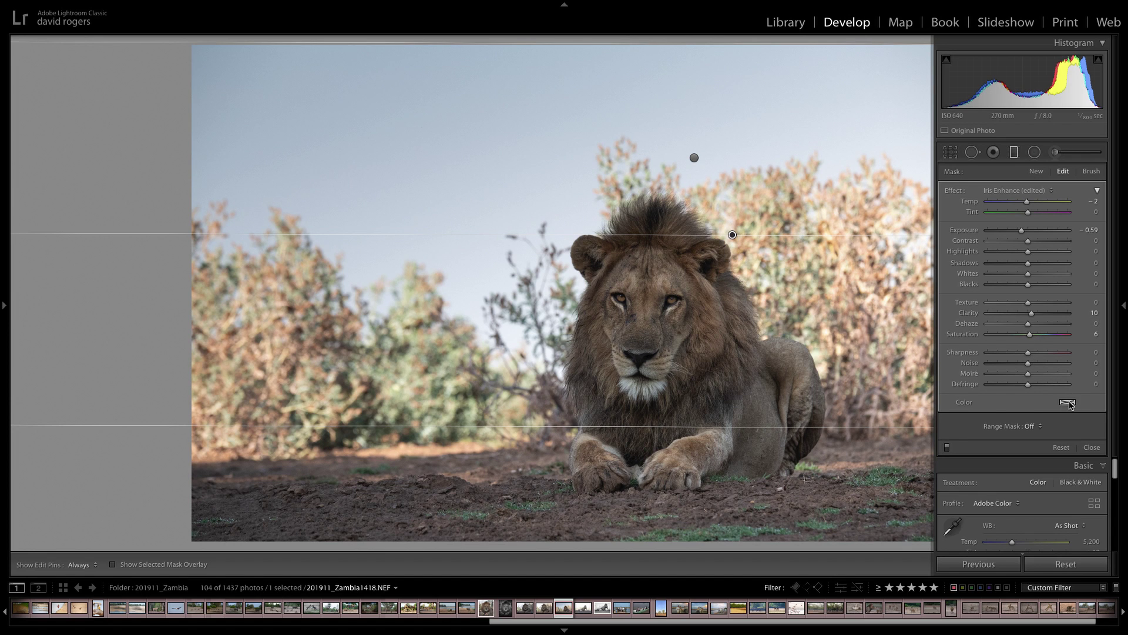
click(1092, 448)
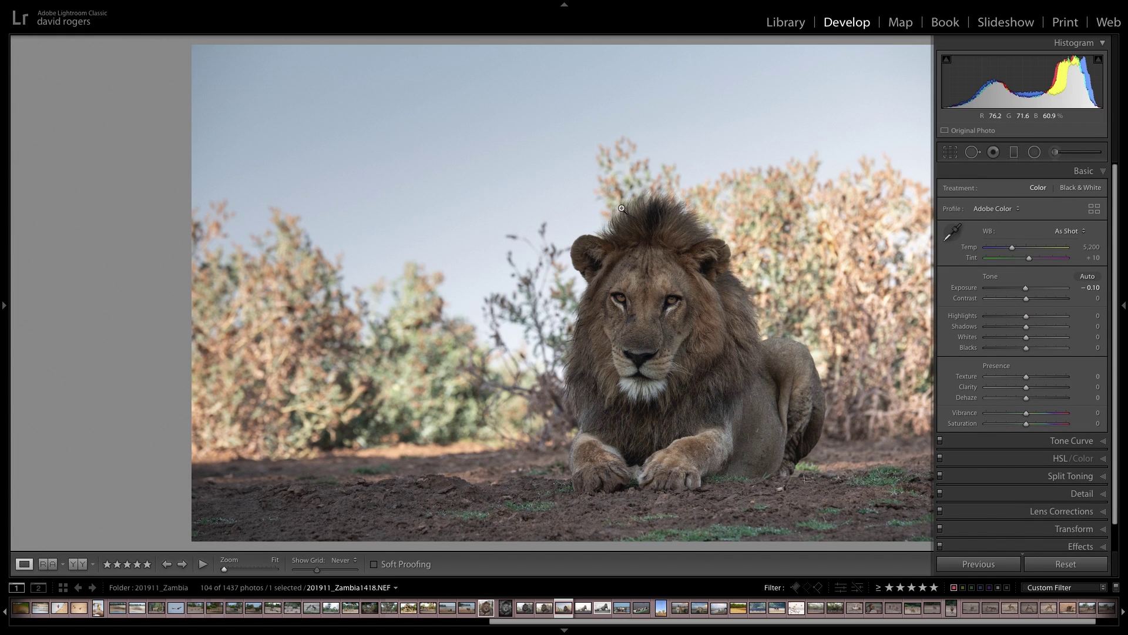
Erase the sky filter's effect from the lion's head with the filter's own brush in Erase mode
click(1014, 153)
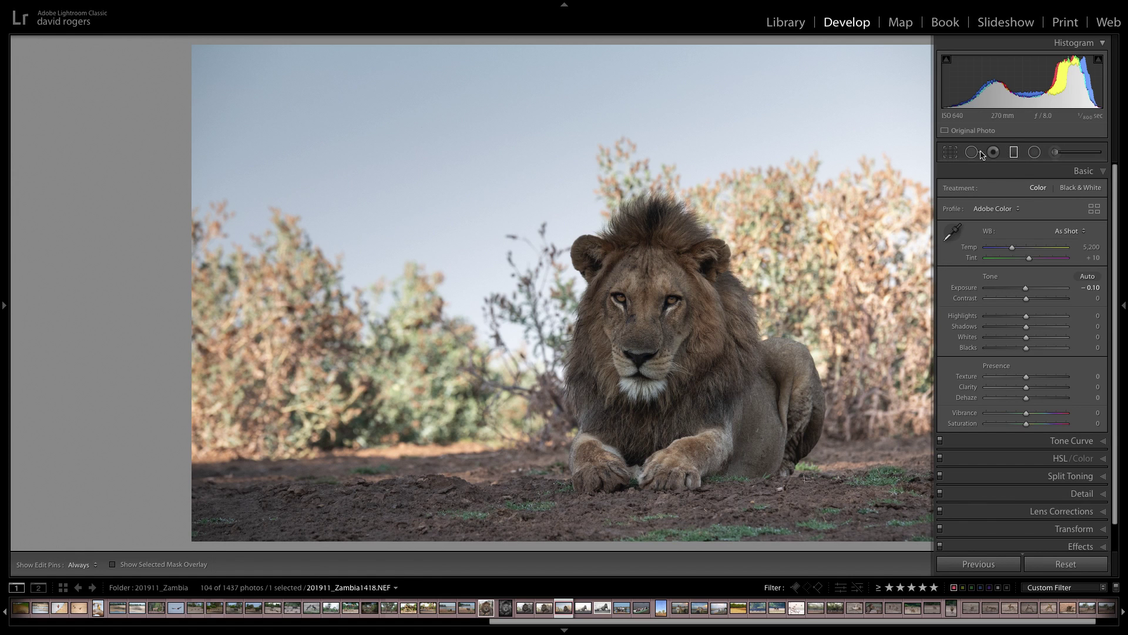
click(733, 236)
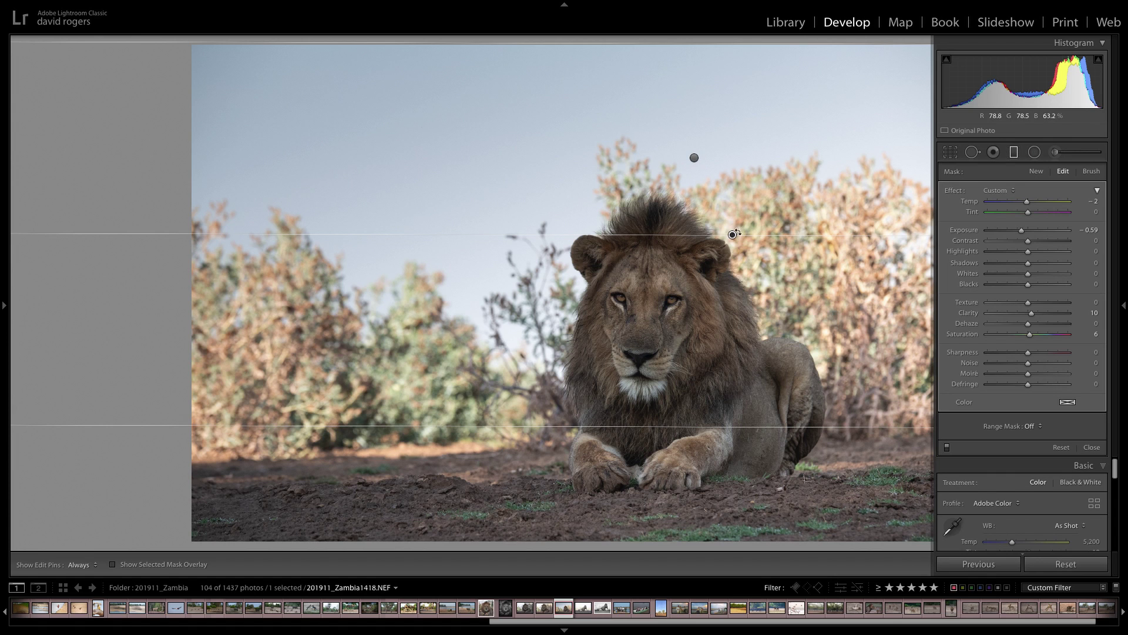
click(1095, 174)
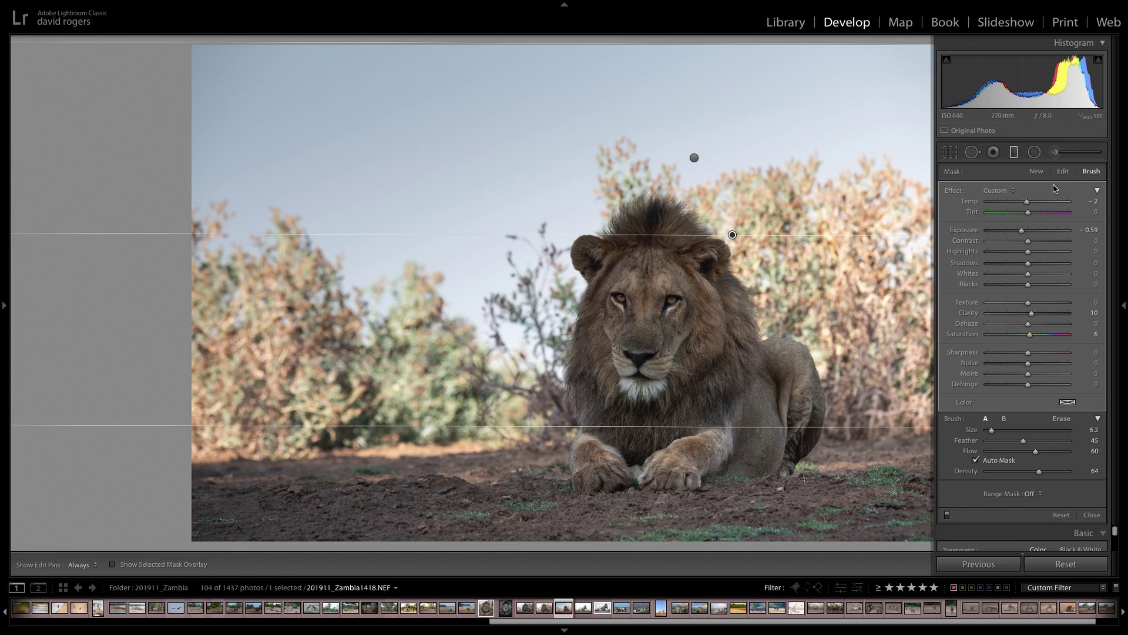
click(1065, 419)
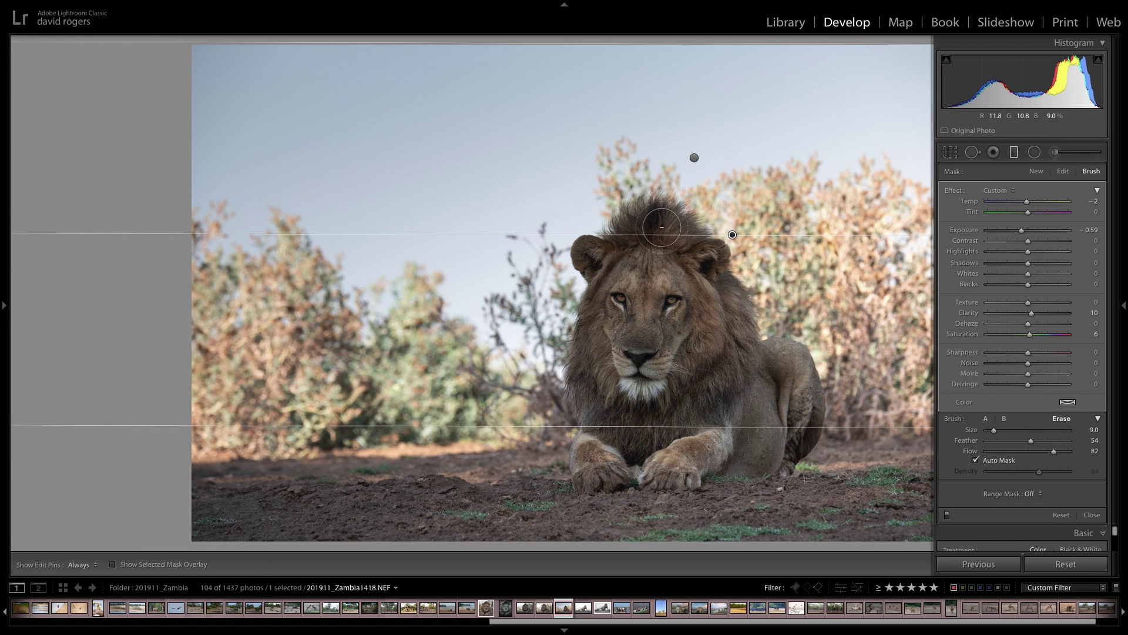
key(h)
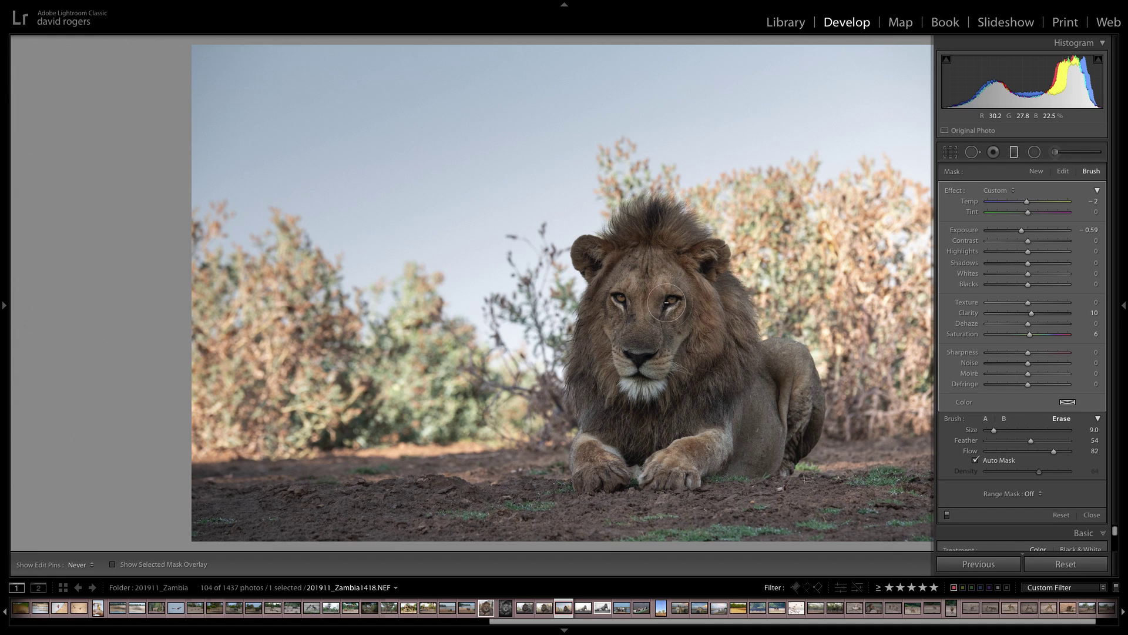
key(h)
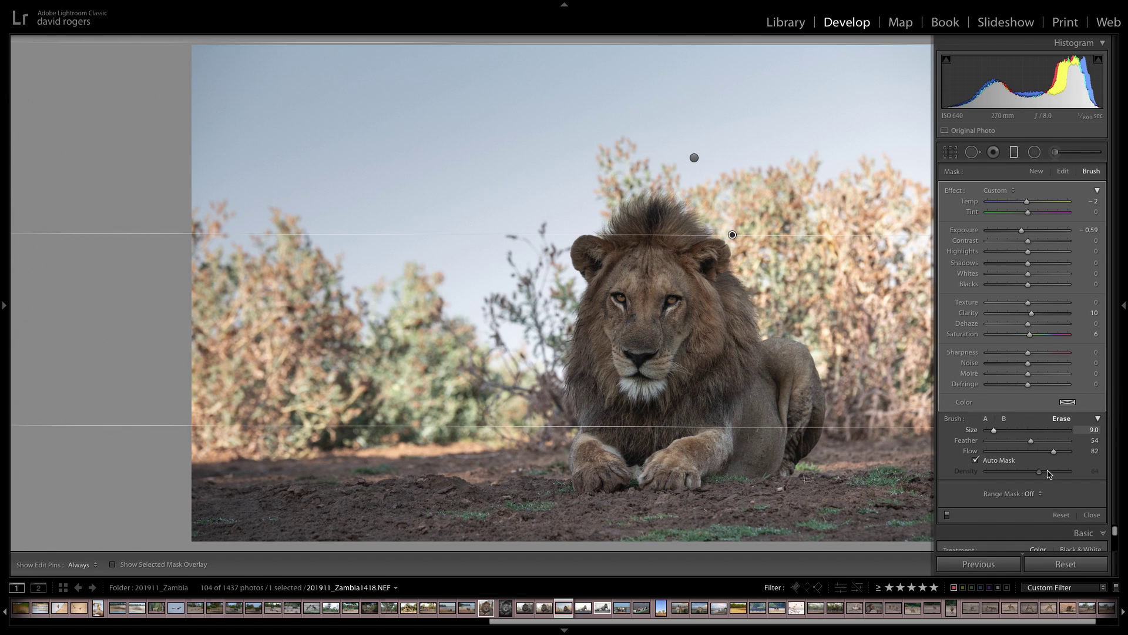
click(1092, 514)
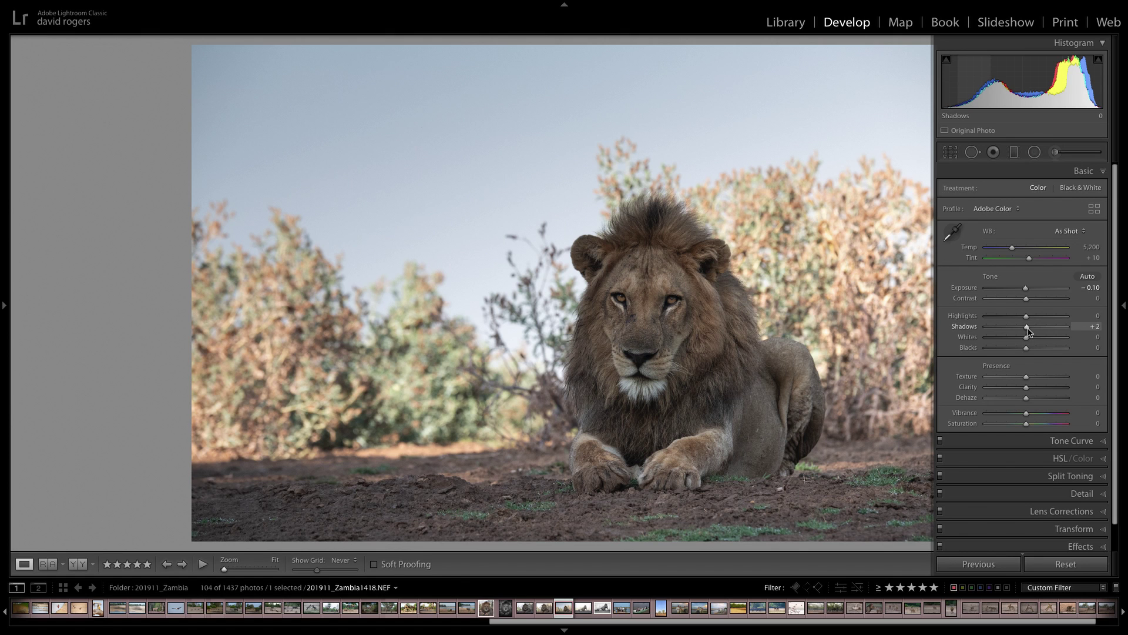
Set the whole photo's Shadows to +10 in the Basic adjustments
drag(1029, 332, 1031, 333)
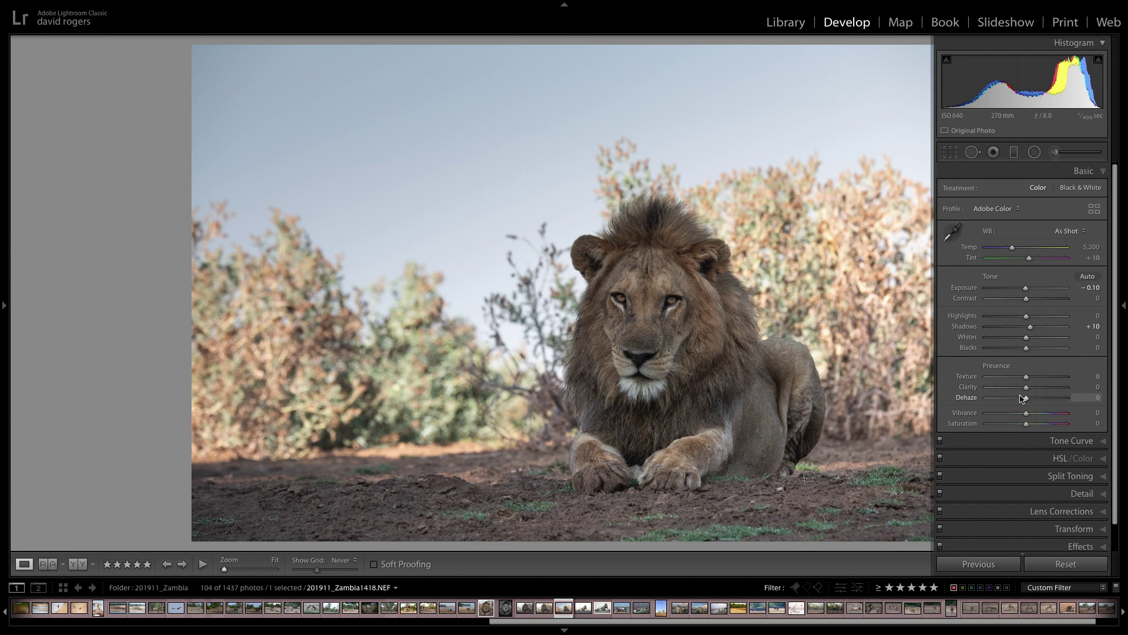
click(1103, 174)
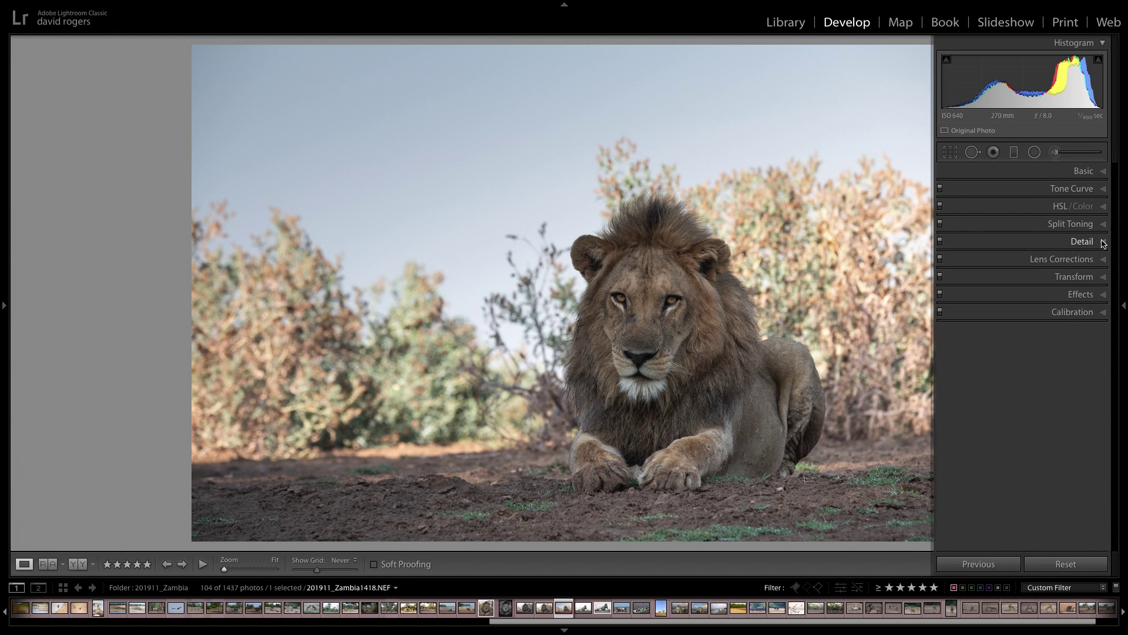
click(1104, 207)
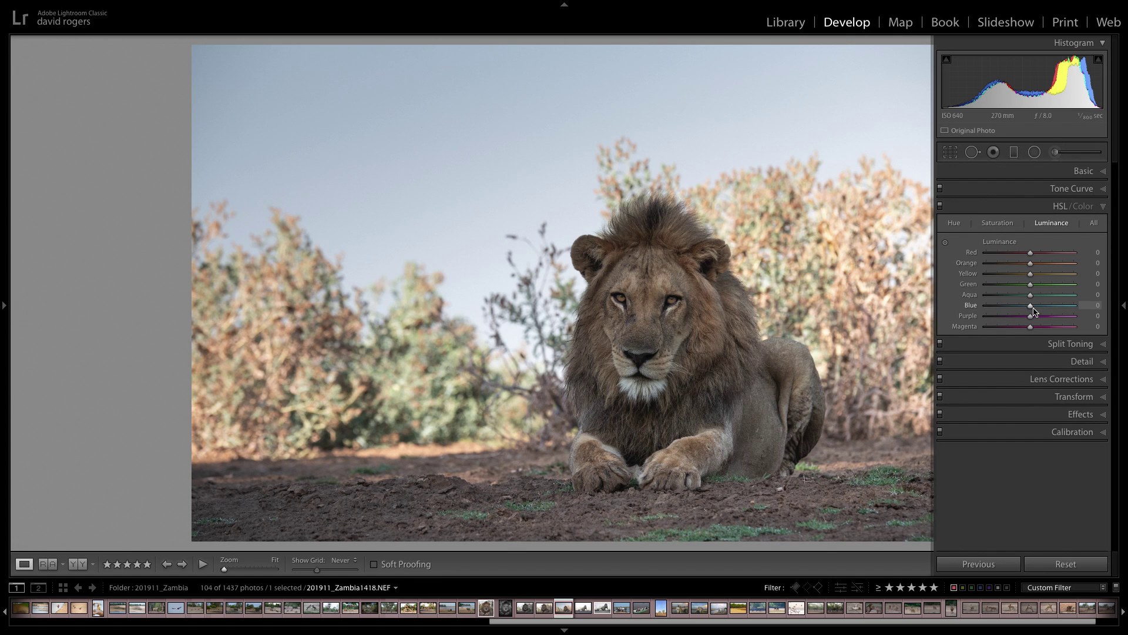
mouse_move(1033, 312)
mouse_down()
mouse_move(1061, 312)
mouse_move(1014, 313)
mouse_move(1043, 312)
mouse_move(1034, 315)
mouse_up()
click(1103, 208)
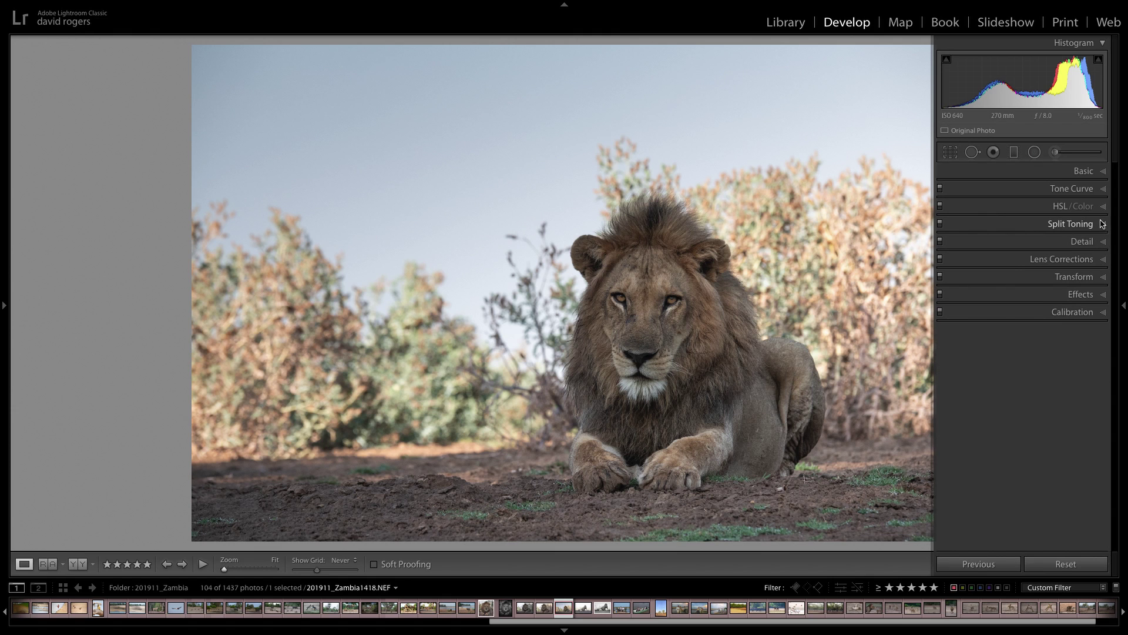
Set the Blue Primary Saturation to +59 in the camera calibration adjustments
click(1103, 314)
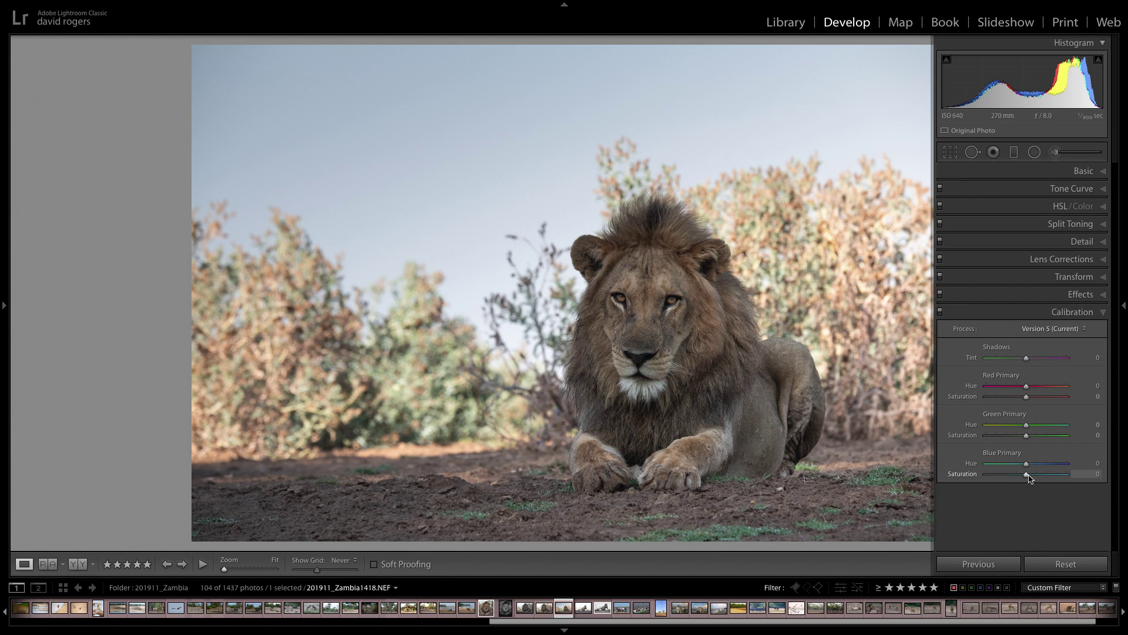
drag(1028, 478, 1052, 477)
drag(1051, 477, 1052, 477)
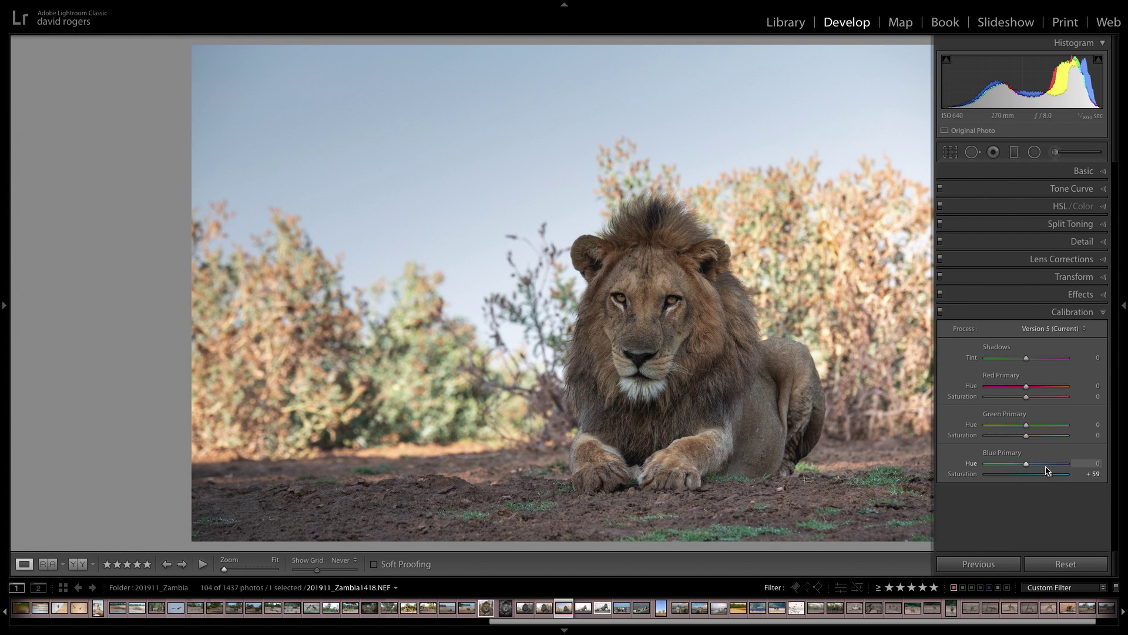
click(1104, 314)
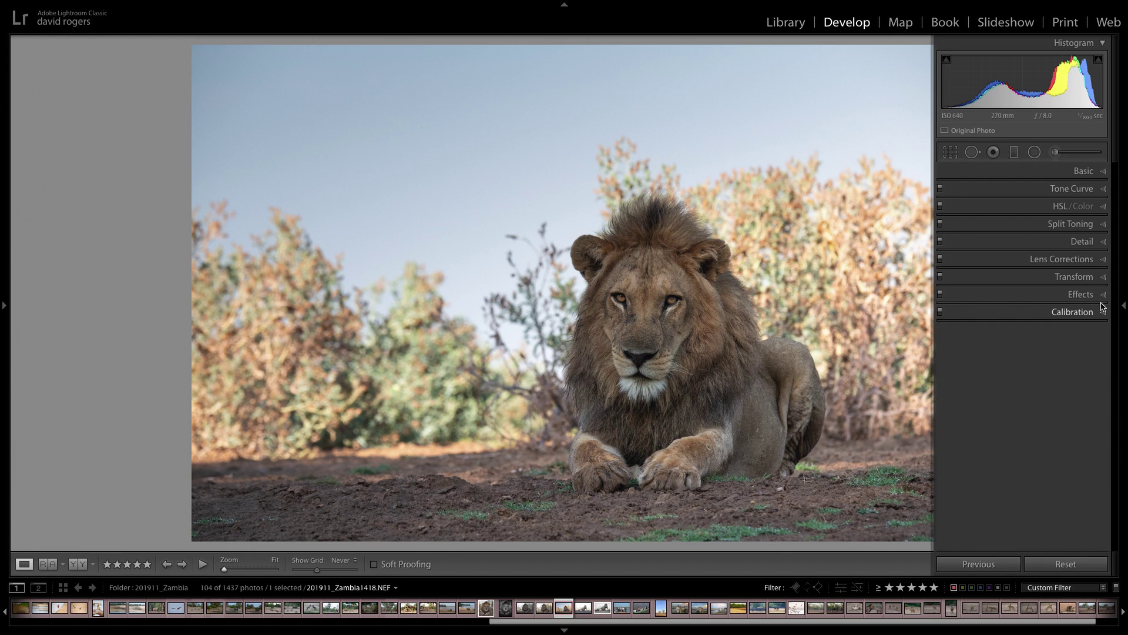
Sharpen the photo with Masking at 87, checking the edge mask preview, and Amount at 98
click(1104, 243)
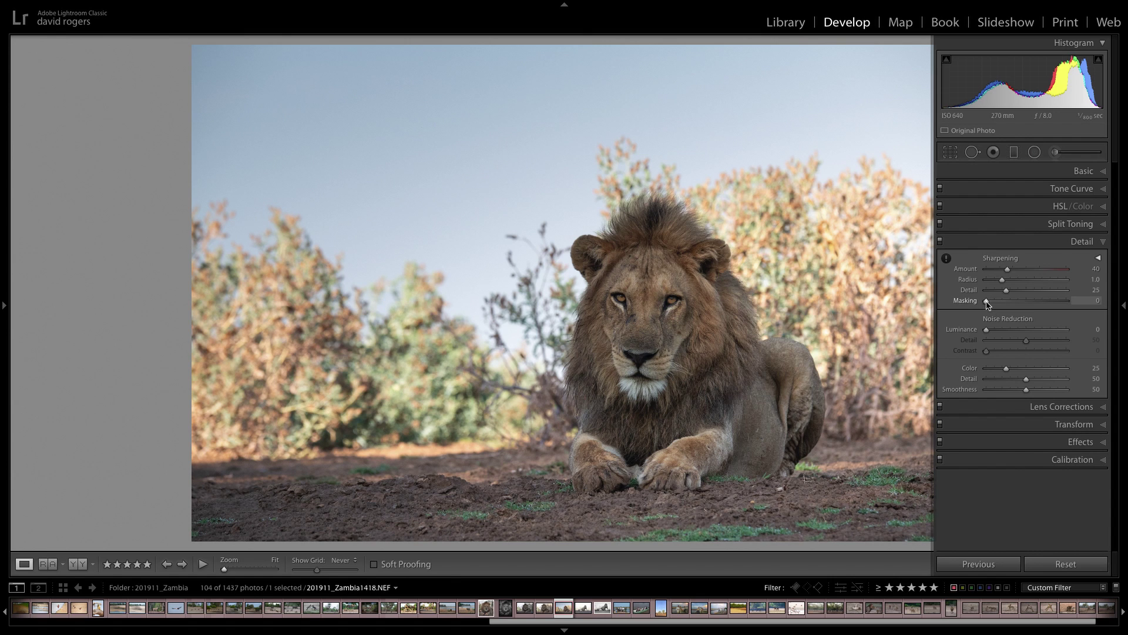
drag(987, 303, 1065, 305)
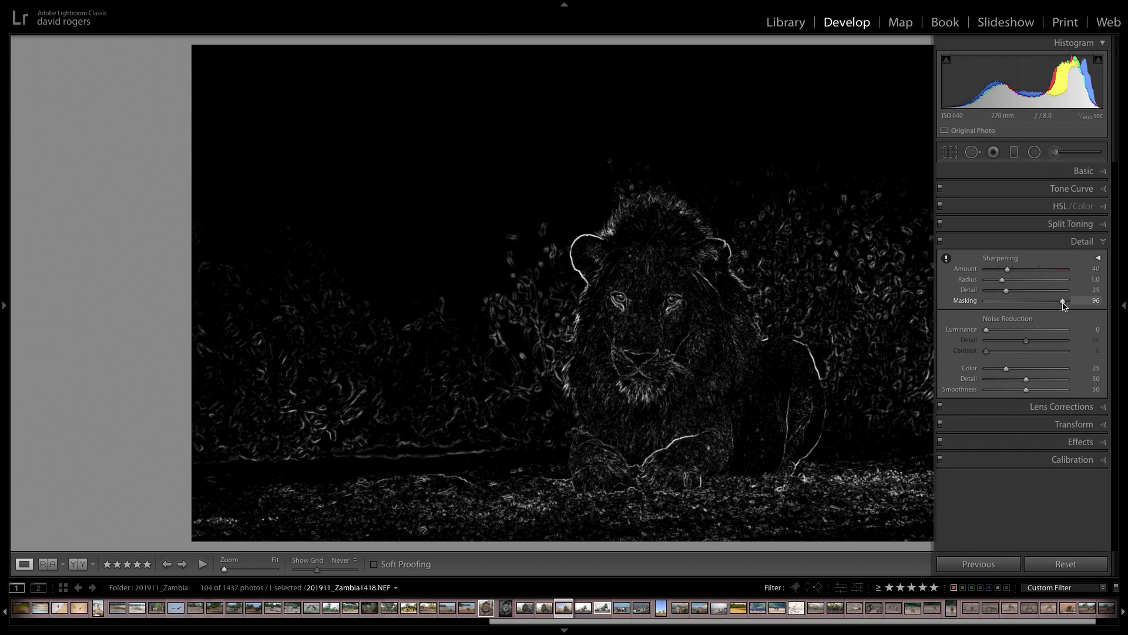
drag(1062, 305, 1056, 305)
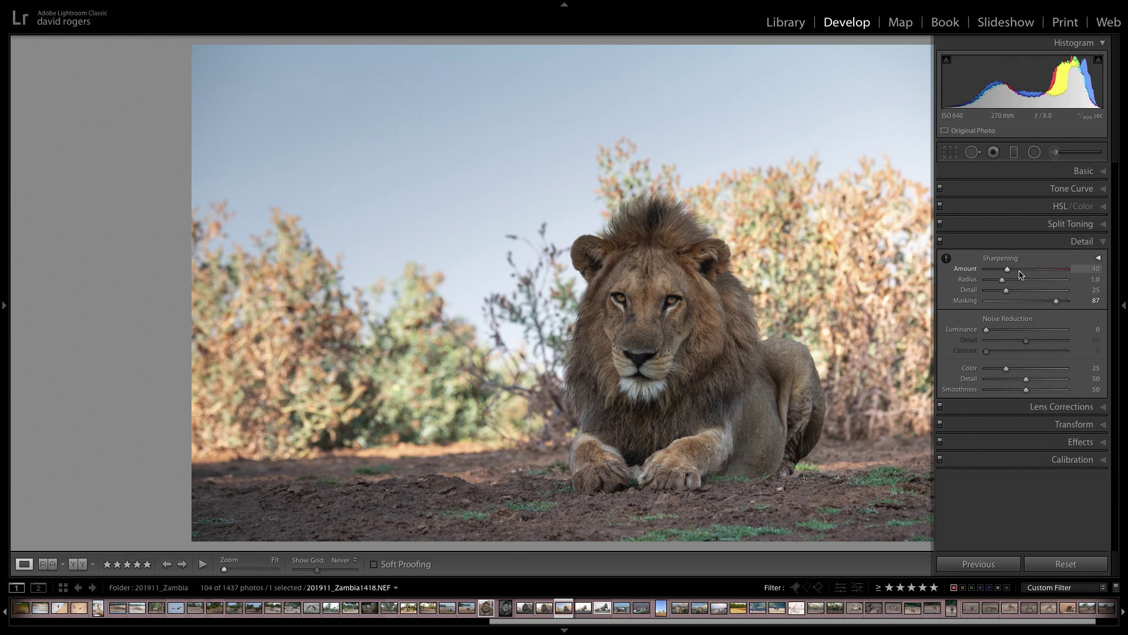
drag(1009, 272, 1039, 271)
Inspect the sharpening at 1:1 across the sky and the lion's ear, eyes, nose and whiskers
click(825, 306)
drag(866, 326, 637, 305)
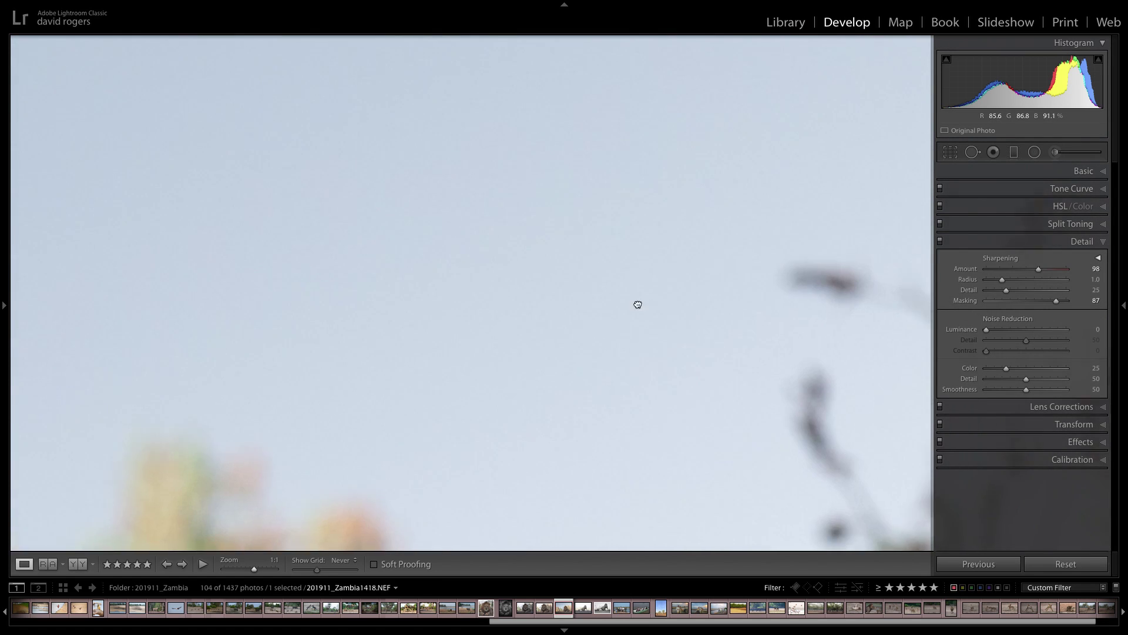
drag(786, 353, 415, 202)
drag(751, 339, 418, 214)
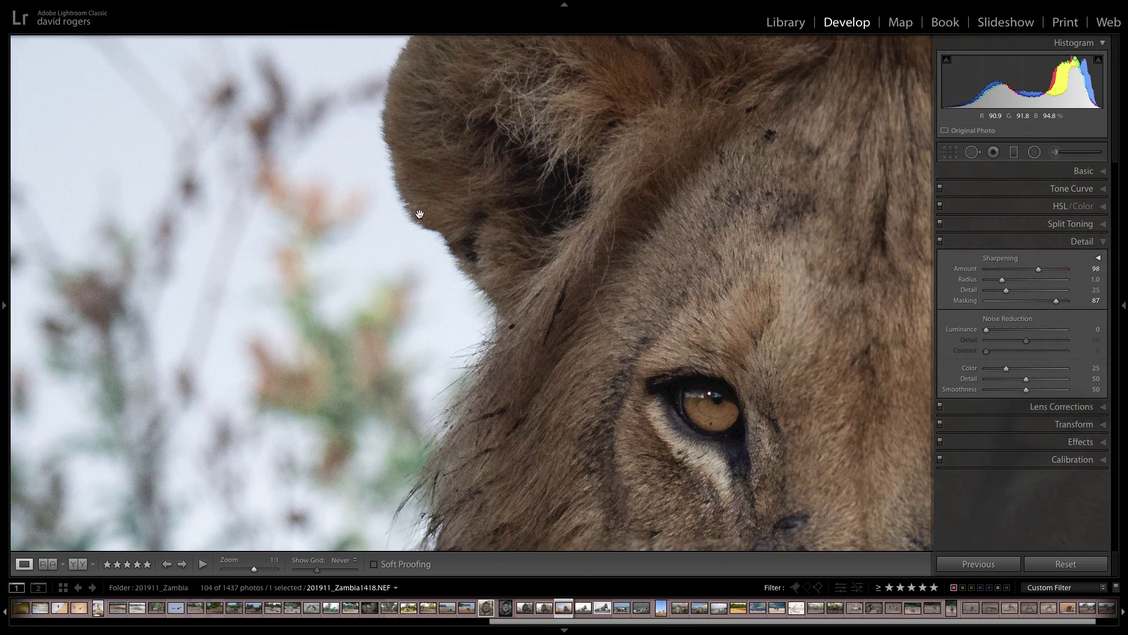
drag(705, 306, 472, 225)
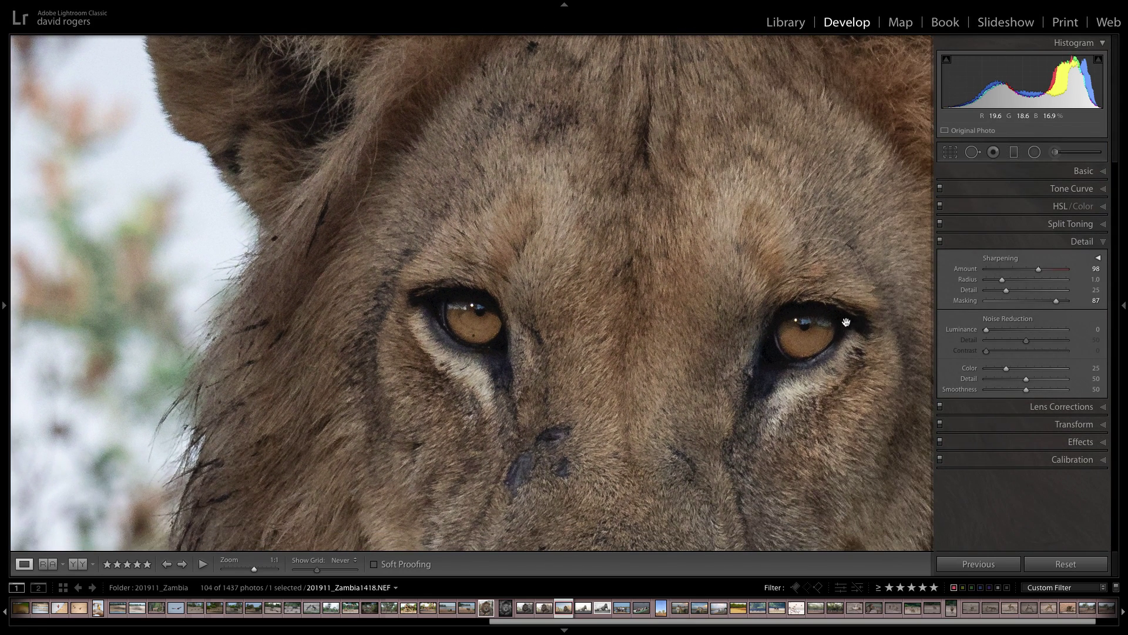
drag(917, 393, 723, 292)
mouse_move(700, 347)
mouse_down()
mouse_move(694, 297)
mouse_move(711, 290)
mouse_up()
drag(687, 332, 690, 259)
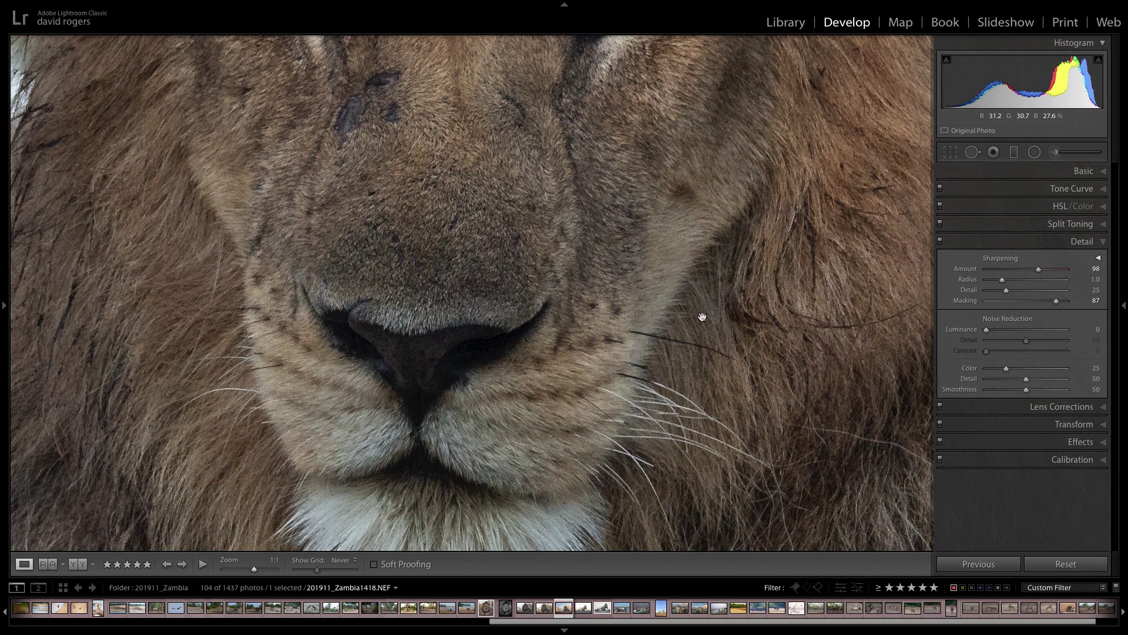
mouse_move(702, 317)
mouse_down()
mouse_move(750, 285)
mouse_move(757, 316)
mouse_move(718, 372)
mouse_up()
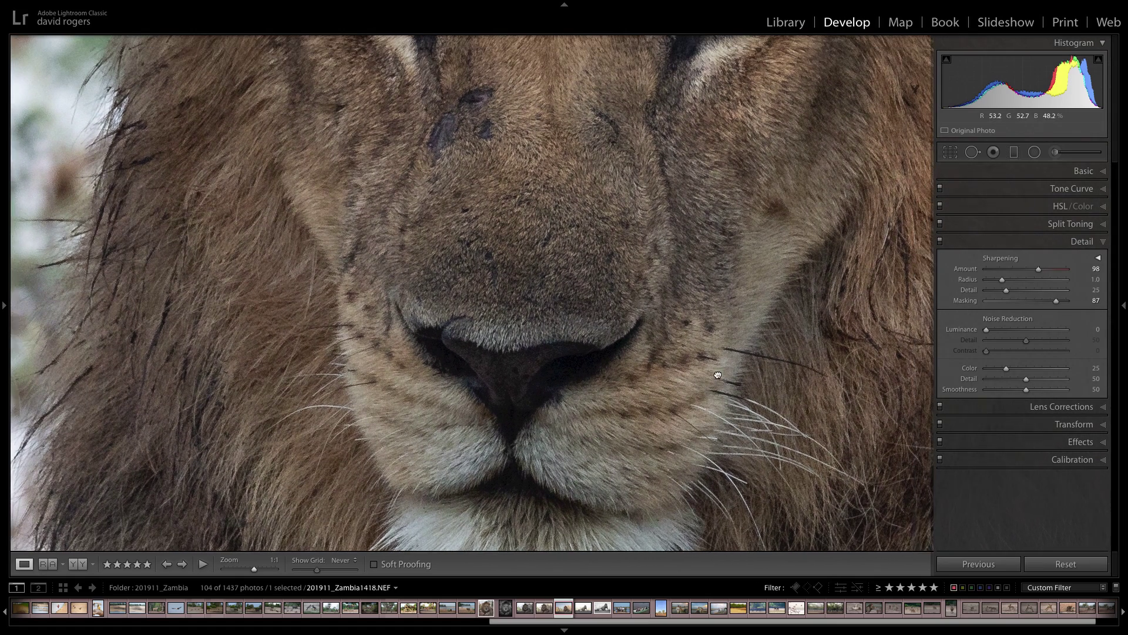
click(801, 313)
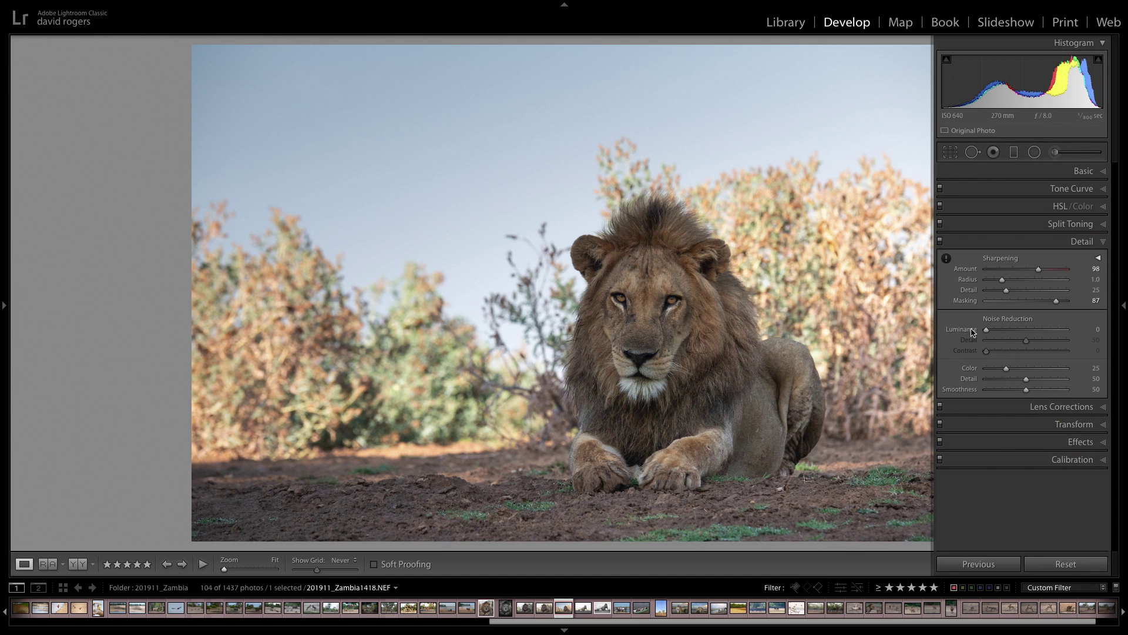
Turn on chromatic aberration removal and profile corrections for the lens, keeping the Default setup
click(1103, 244)
click(1095, 261)
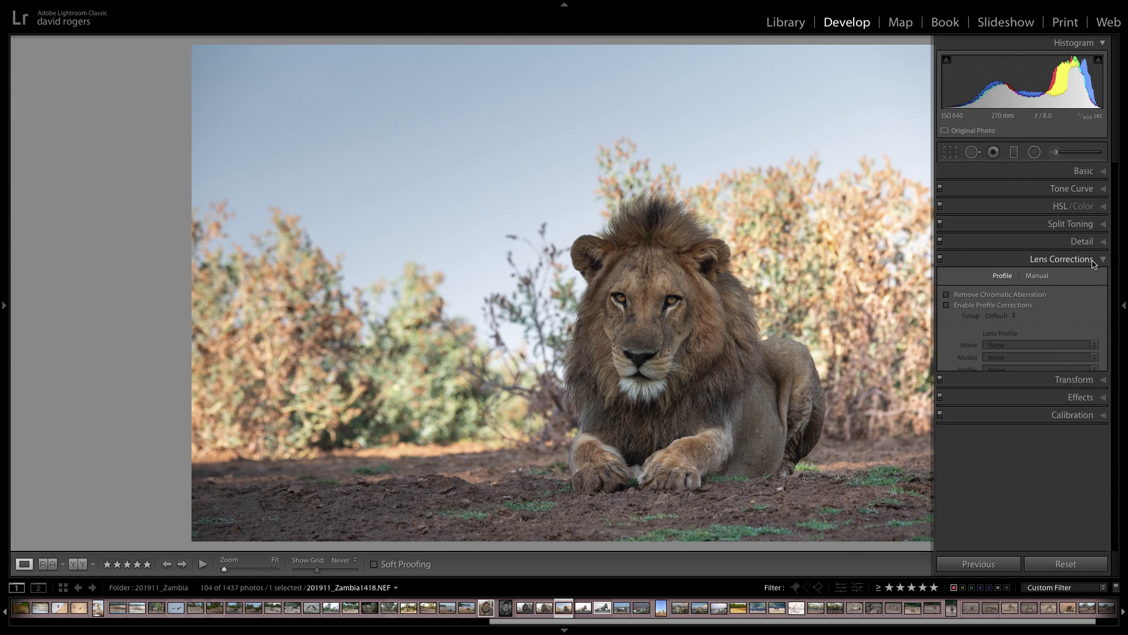
click(947, 294)
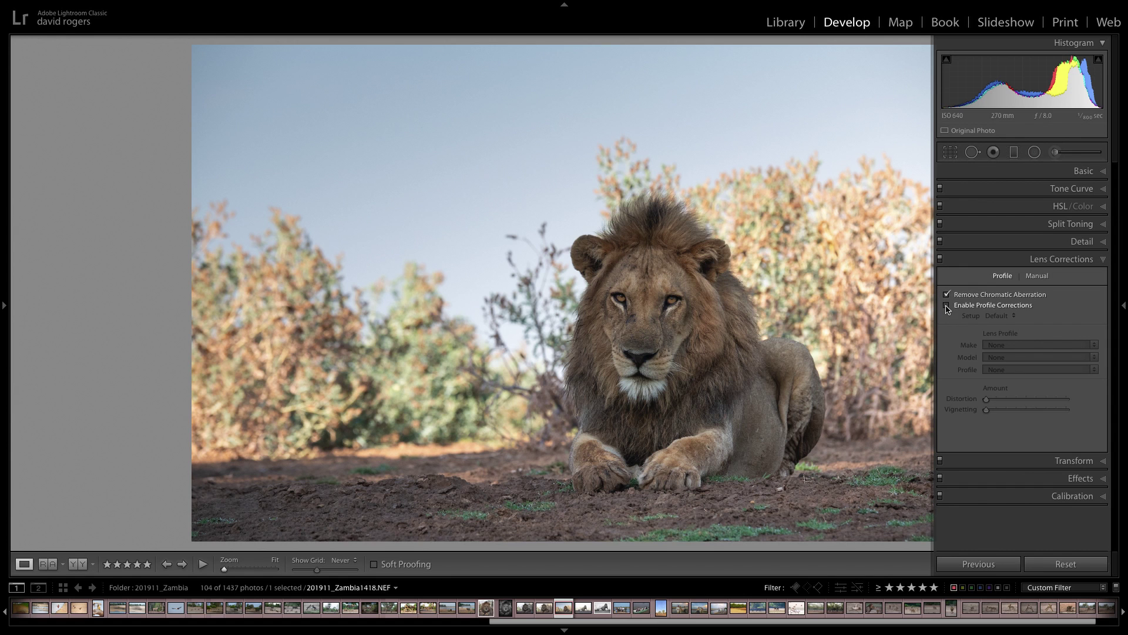
click(947, 305)
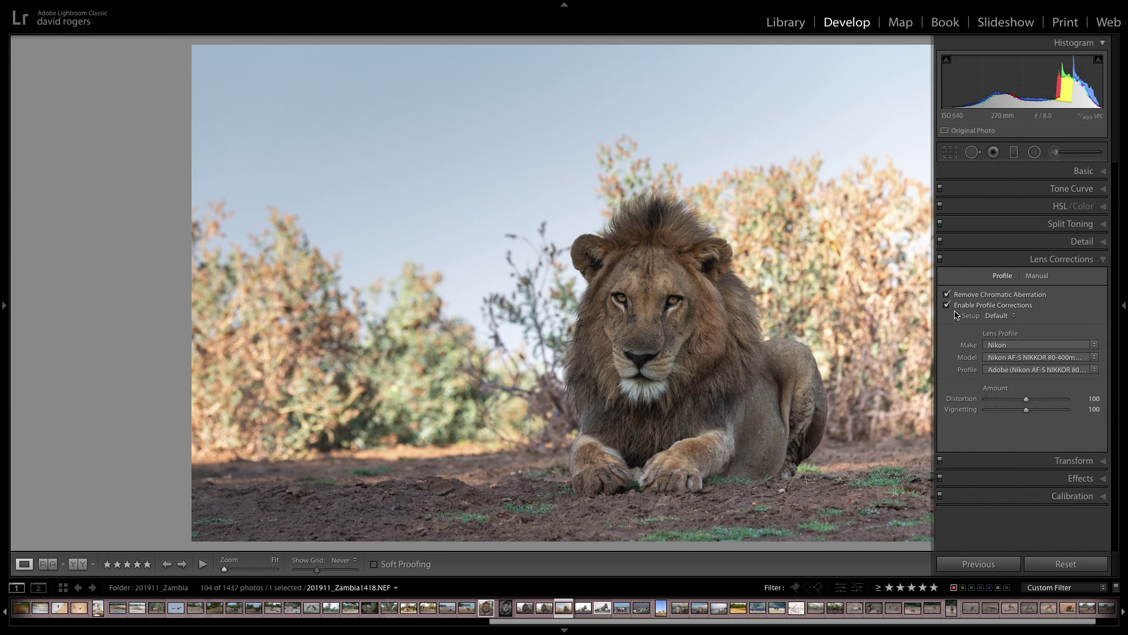
click(1098, 262)
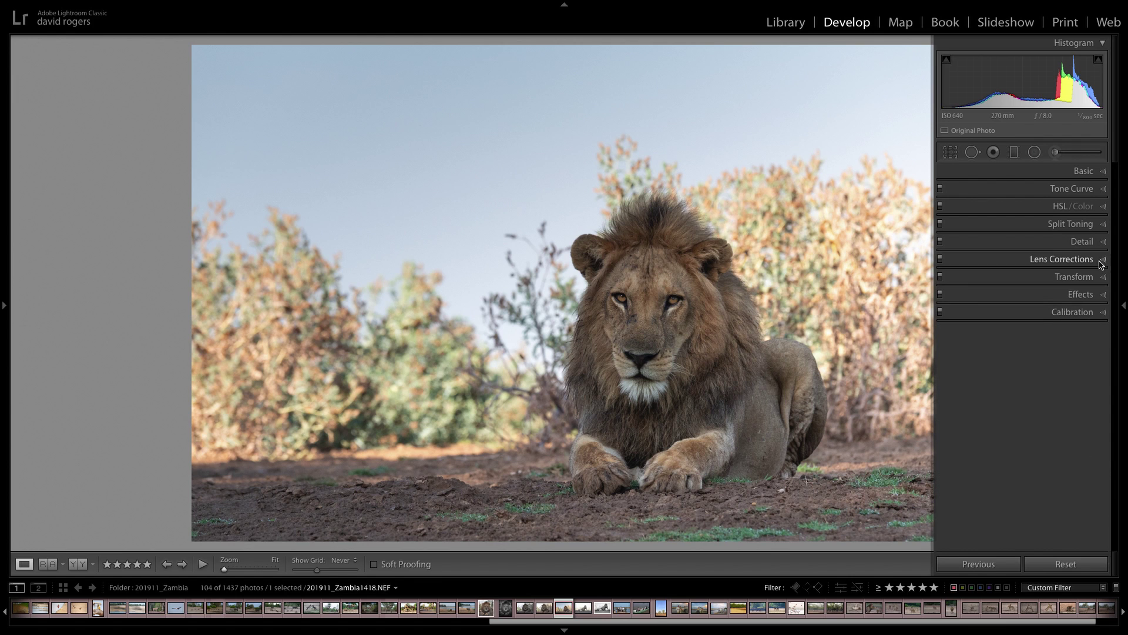
Add a Highlight Priority post-crop vignette with Amount −20
click(1104, 295)
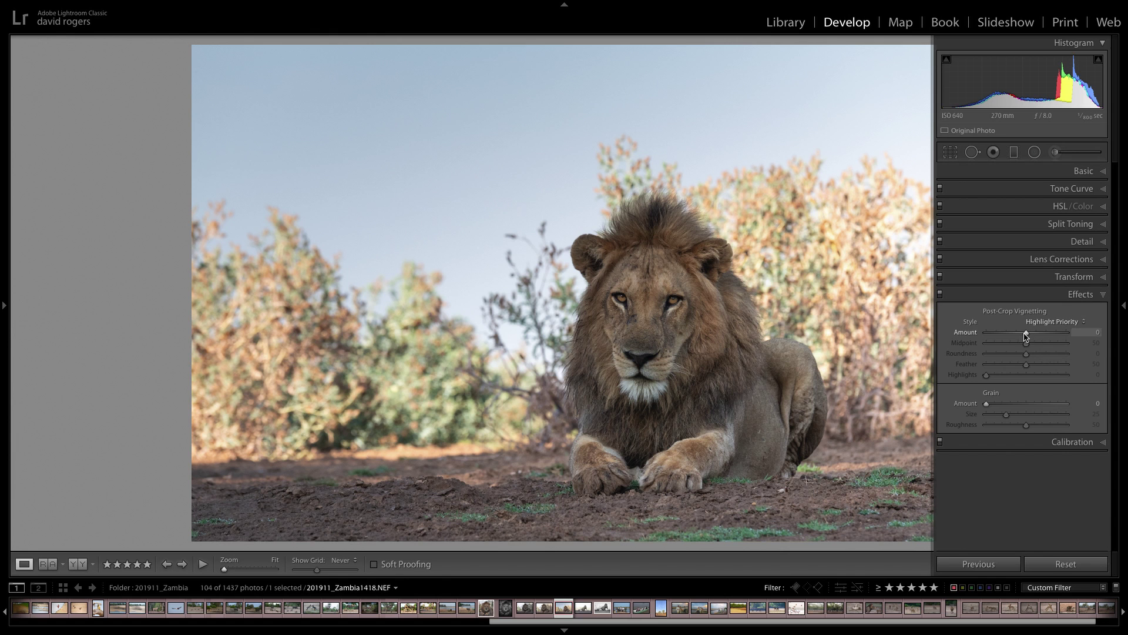
drag(1027, 332, 1017, 339)
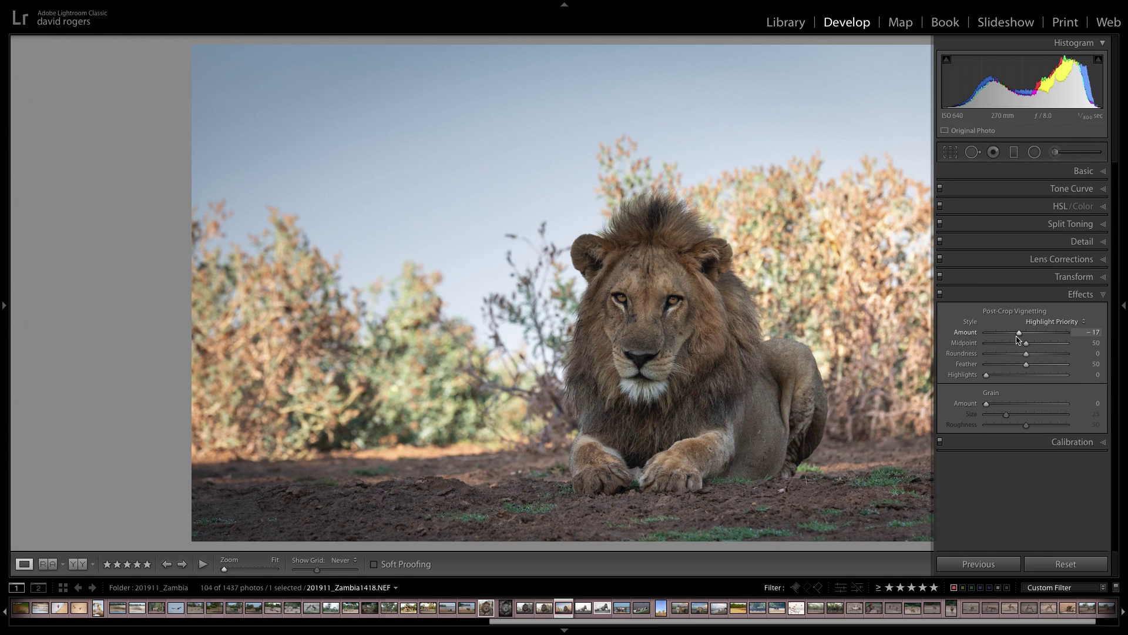
drag(1017, 339, 1016, 341)
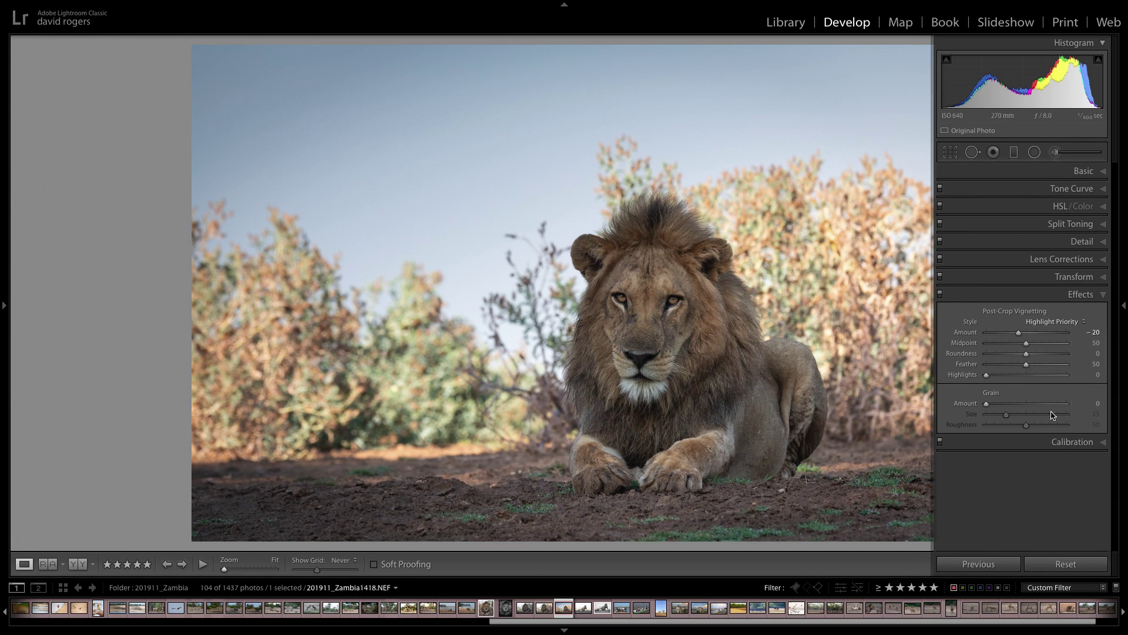
Hide the adjustment controls and compare the before and after versions of the lion photo side by side
click(1124, 347)
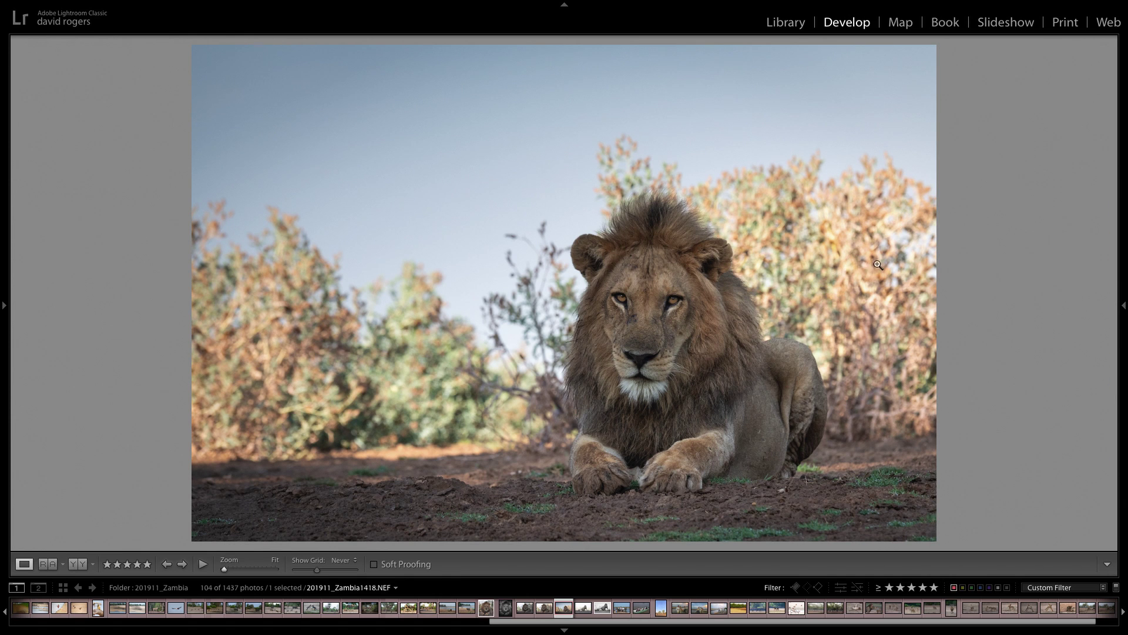
key(y)
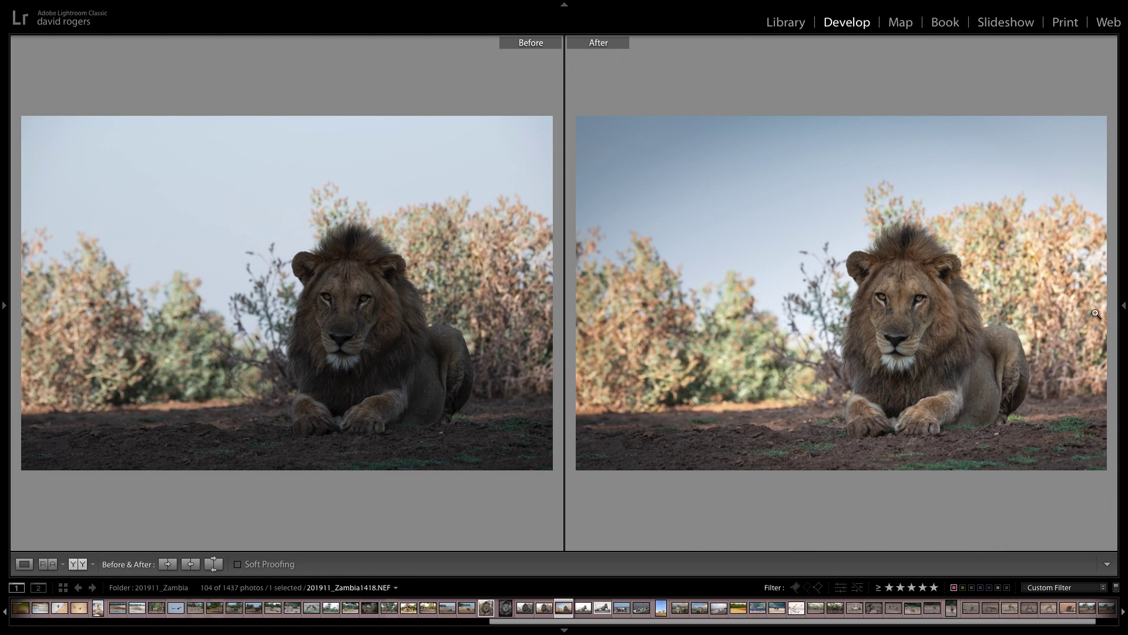